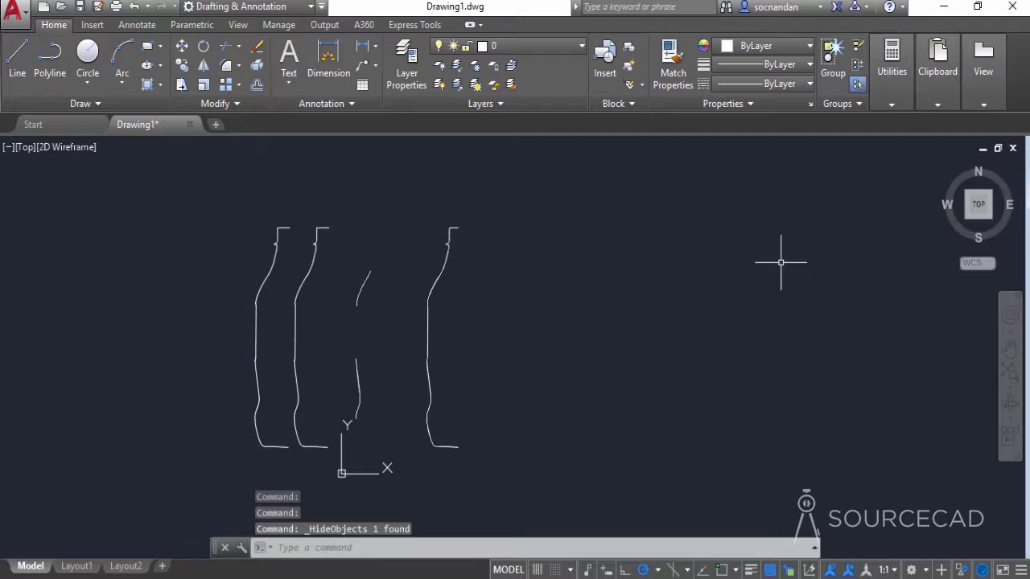
Switch the workspace from Drafting & Annotation to 3D Modeling
{"action": "left_click", "coordinate": [282, 6]}
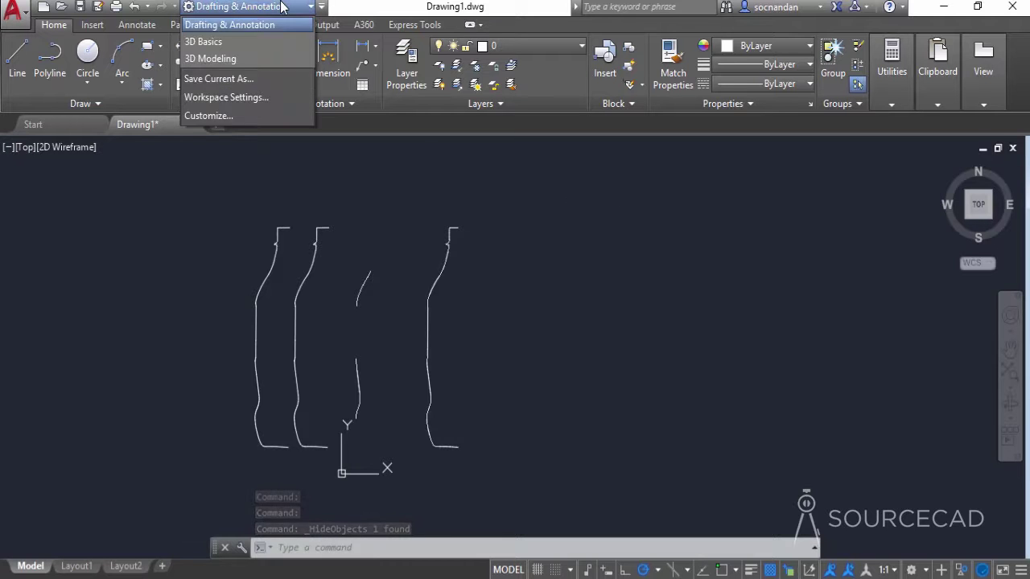
{"action": "left_click", "coordinate": [241, 54]}
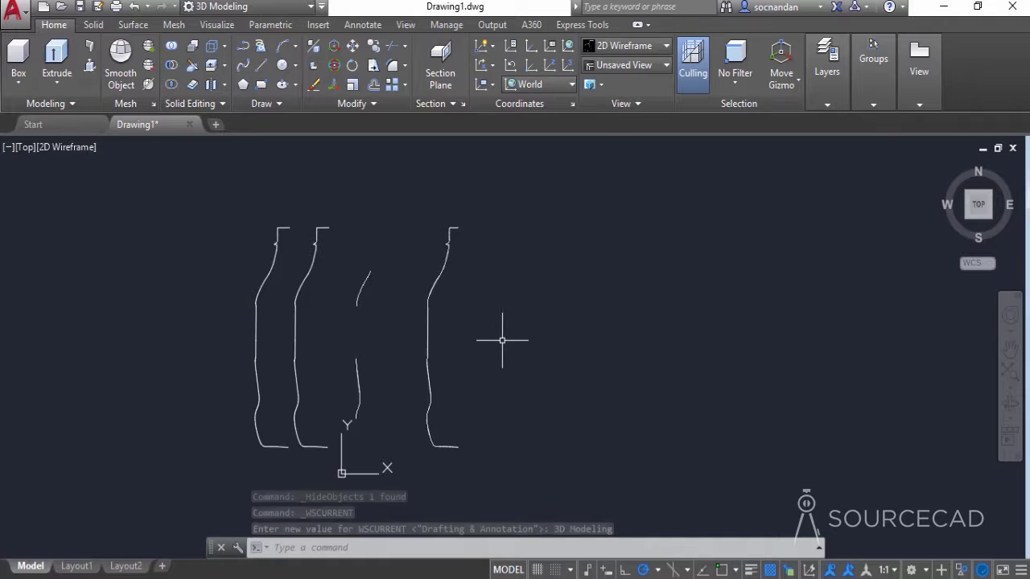
Revolve the rightmost profile a full 360° about the axis through its top and bottom endpoints
{"action": "middle_click_drag", "start_coordinate": [501, 340], "coordinate": [566, 343]}
{"action": "left_click", "coordinate": [66, 74]}
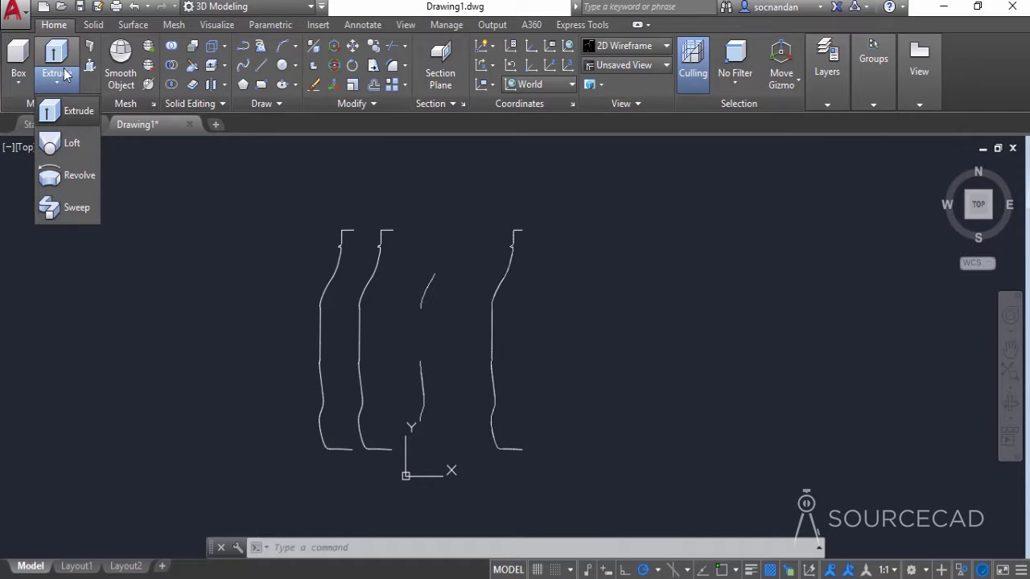
{"action": "left_click", "coordinate": [74, 174]}
{"action": "left_click", "coordinate": [542, 328]}
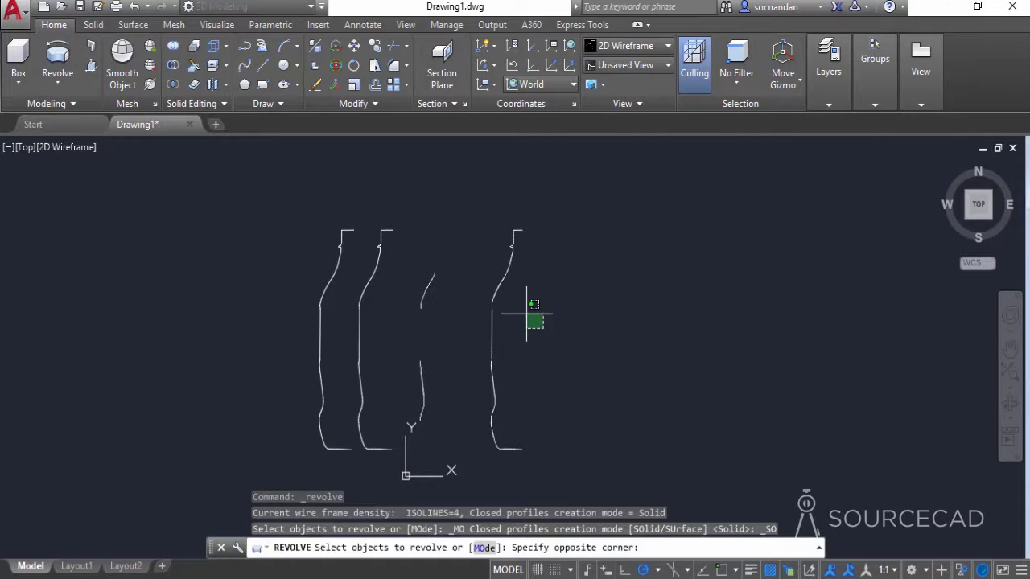
{"action": "left_click", "coordinate": [489, 274]}
{"action": "right_click", "coordinate": [490, 275]}
{"action": "left_click", "coordinate": [519, 287]}
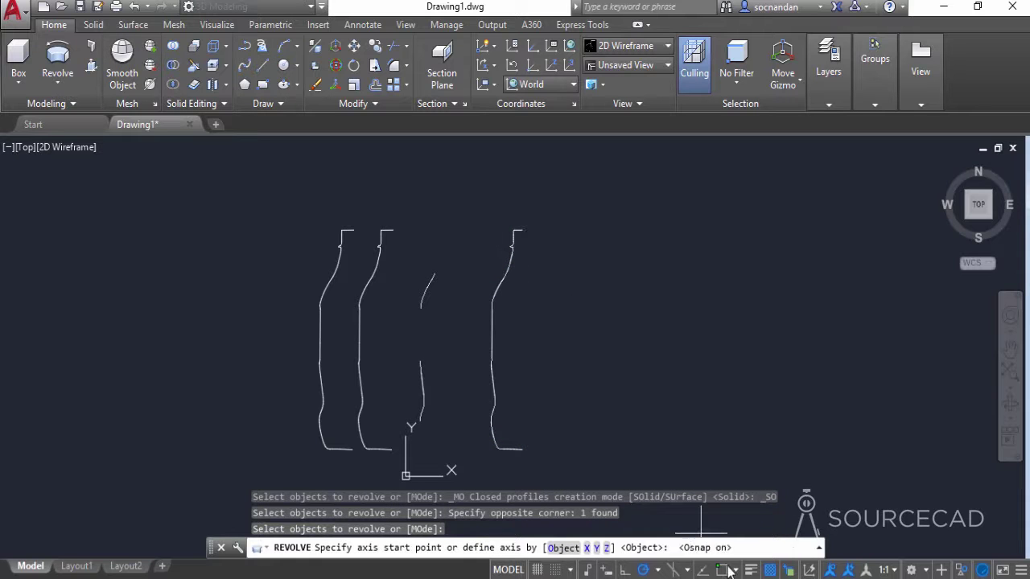
{"action": "left_click", "coordinate": [523, 230]}
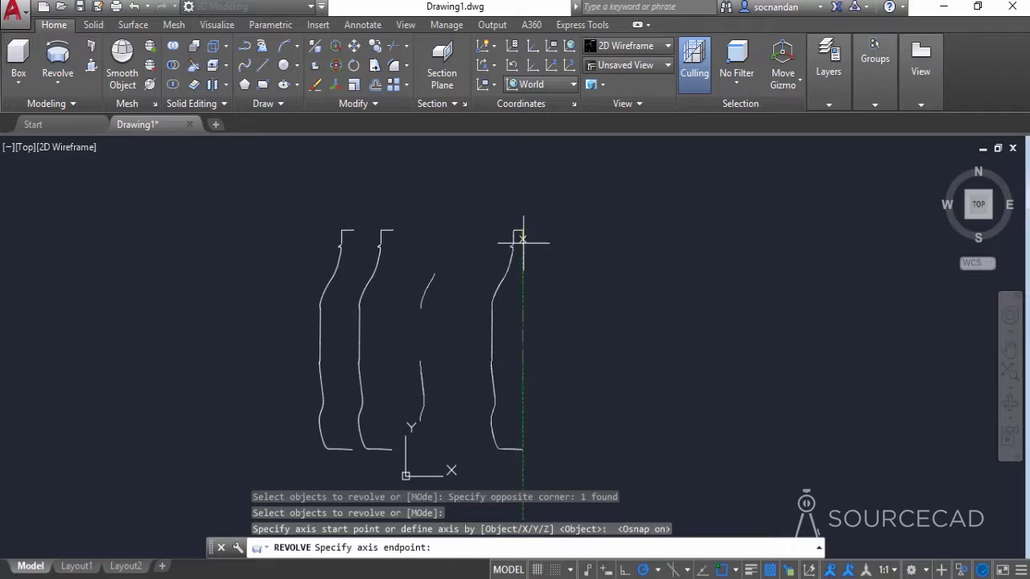
{"action": "left_click", "coordinate": [522, 449]}
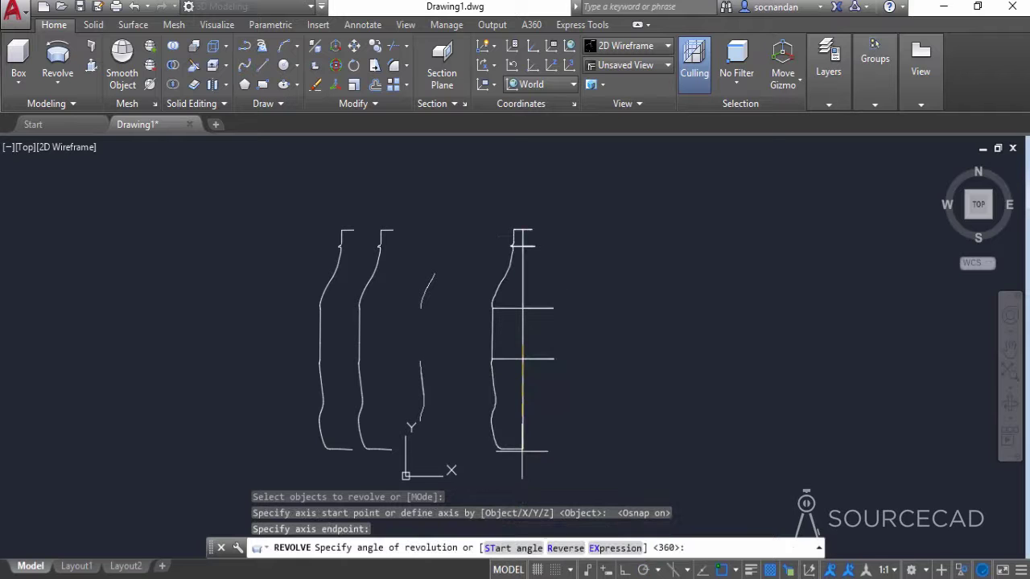
{"action": "key", "text": "Return"}
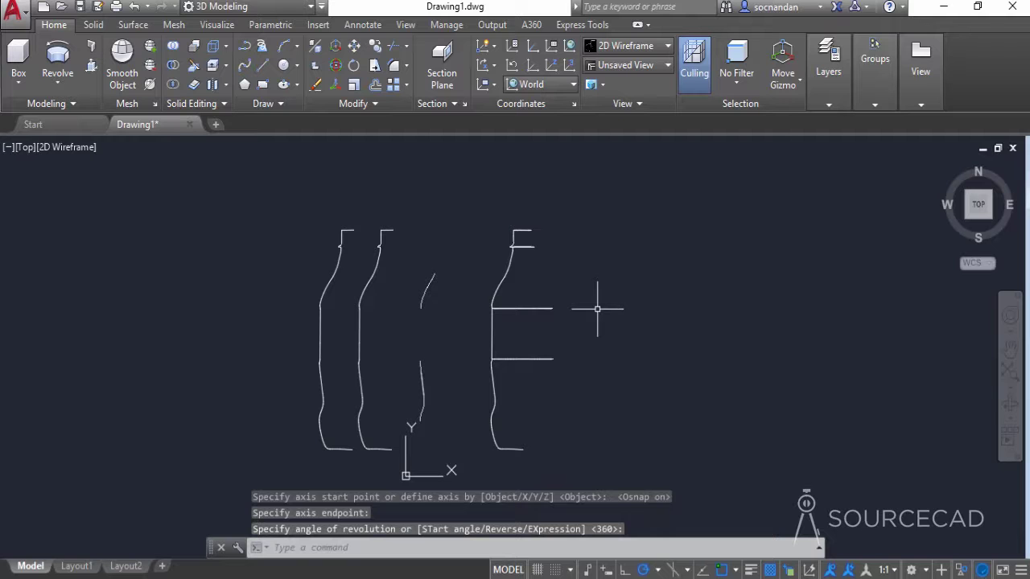
Cancel the stray circle command and end object isolation so the bottle picture reappears
{"action": "key", "text": "Escape"}
{"action": "left_click", "coordinate": [968, 571]}
{"action": "left_click", "coordinate": [957, 558]}
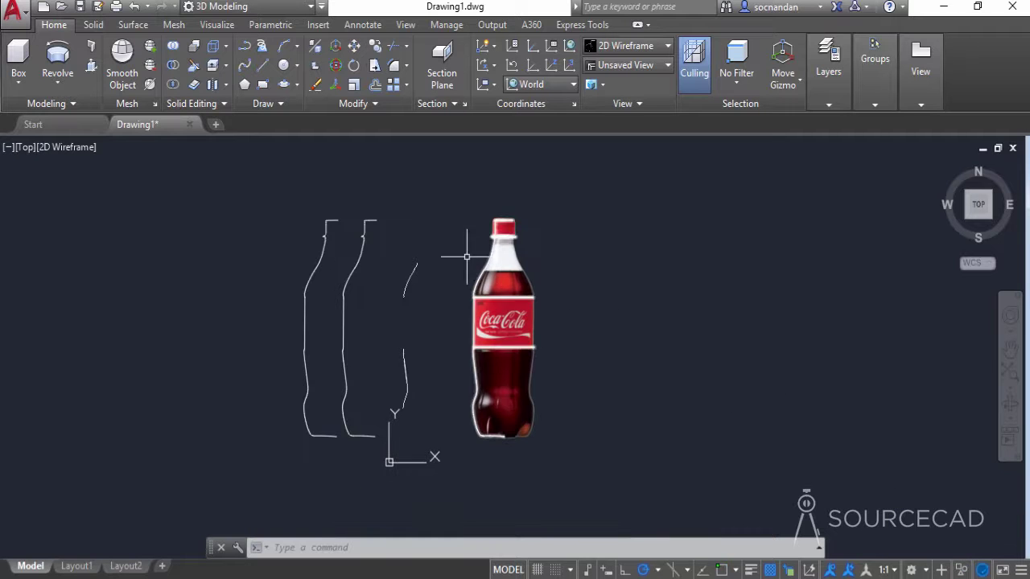
Draw an Axis, End ellipse on the bottle's shoulder above the label
{"action": "scroll", "coordinate": [499, 285], "scroll_direction": "up", "scroll_amount": 10}
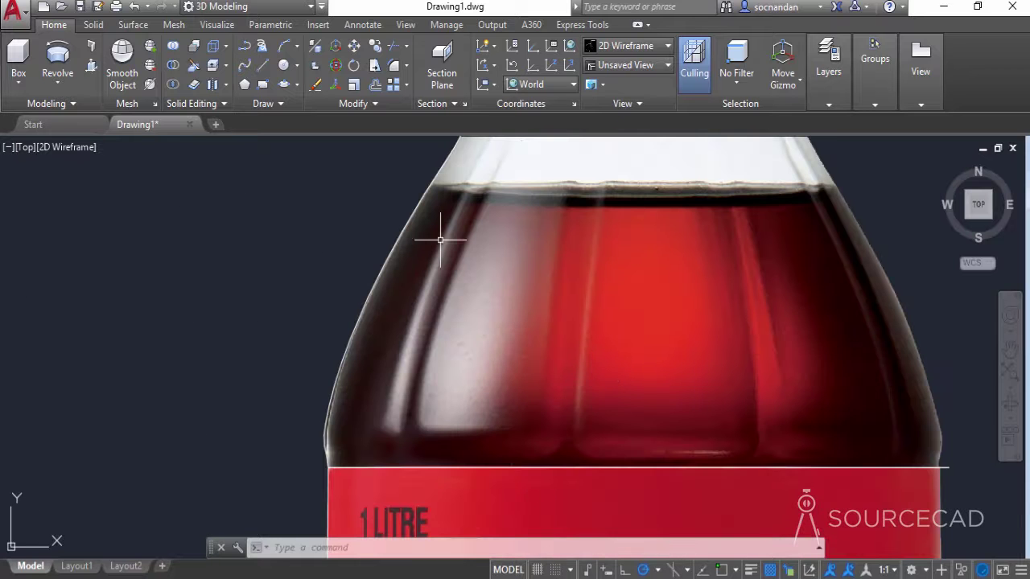
{"action": "left_click", "coordinate": [285, 86]}
{"action": "left_click", "coordinate": [296, 85]}
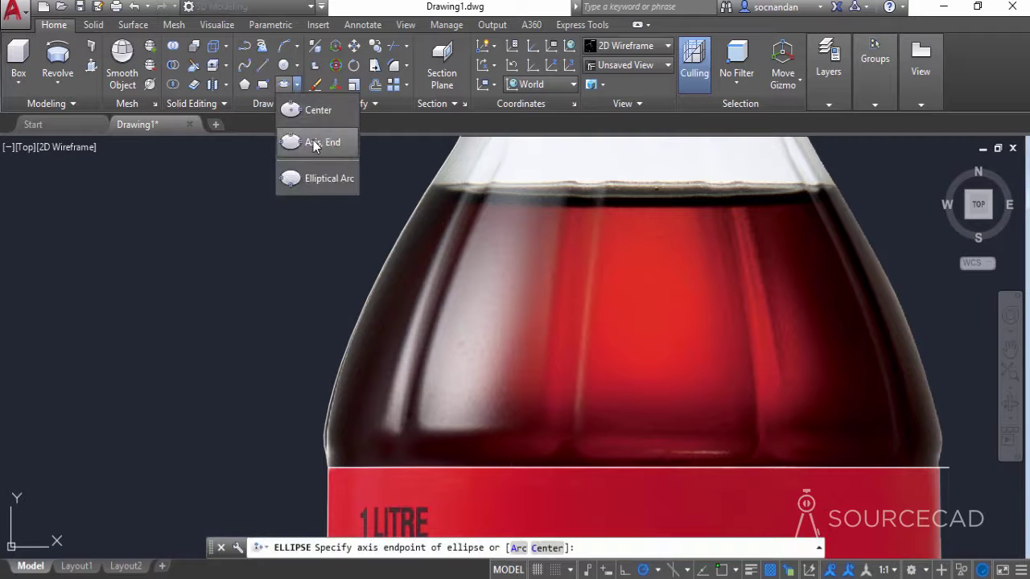
{"action": "left_click", "coordinate": [315, 141]}
{"action": "scroll", "coordinate": [560, 361], "scroll_direction": "up", "scroll_amount": 2}
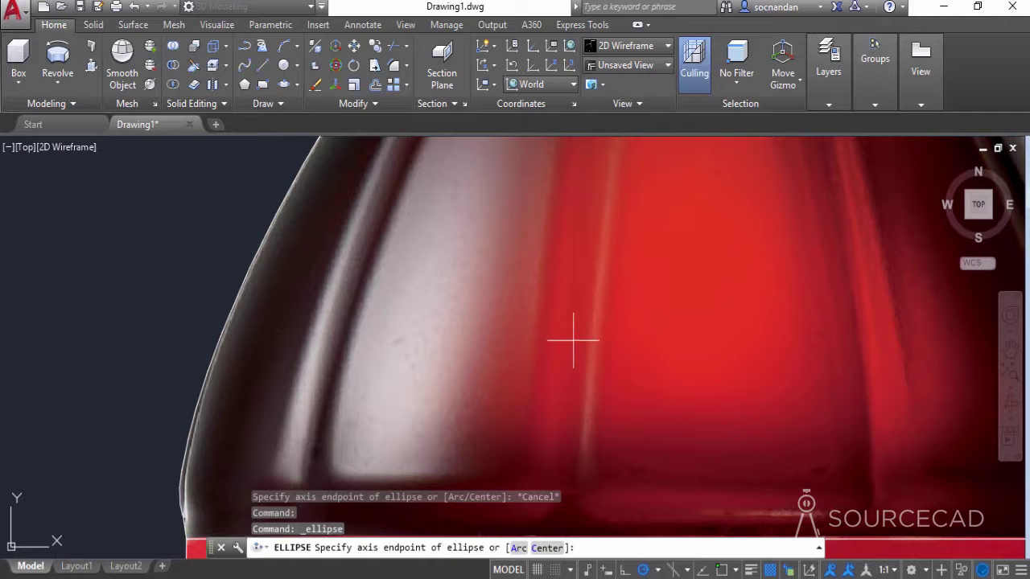
{"action": "left_click", "coordinate": [536, 304]}
{"action": "left_click", "coordinate": [599, 305]}
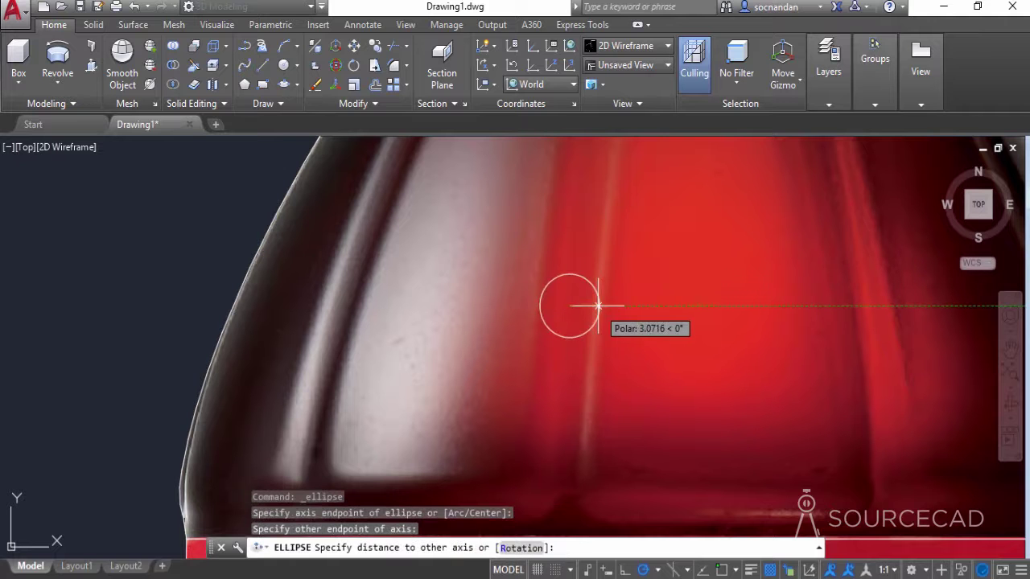
{"action": "left_click", "coordinate": [572, 284]}
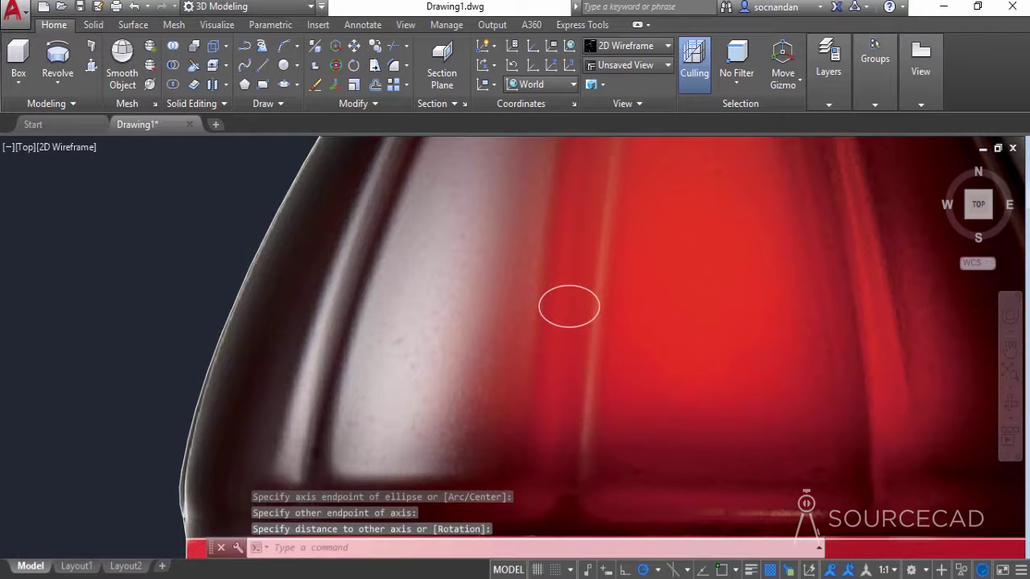
Draw a second small ellipse on the bottle just below the label
{"action": "scroll", "coordinate": [677, 291], "scroll_direction": "down", "scroll_amount": 5}
{"action": "mouse_move", "coordinate": [673, 338]}
{"action": "middle_mouse_down"}
{"action": "mouse_move", "coordinate": [531, 391]}
{"action": "mouse_move", "coordinate": [545, 390]}
{"action": "mouse_move", "coordinate": [540, 338]}
{"action": "middle_mouse_up"}
{"action": "left_click", "coordinate": [283, 85]}
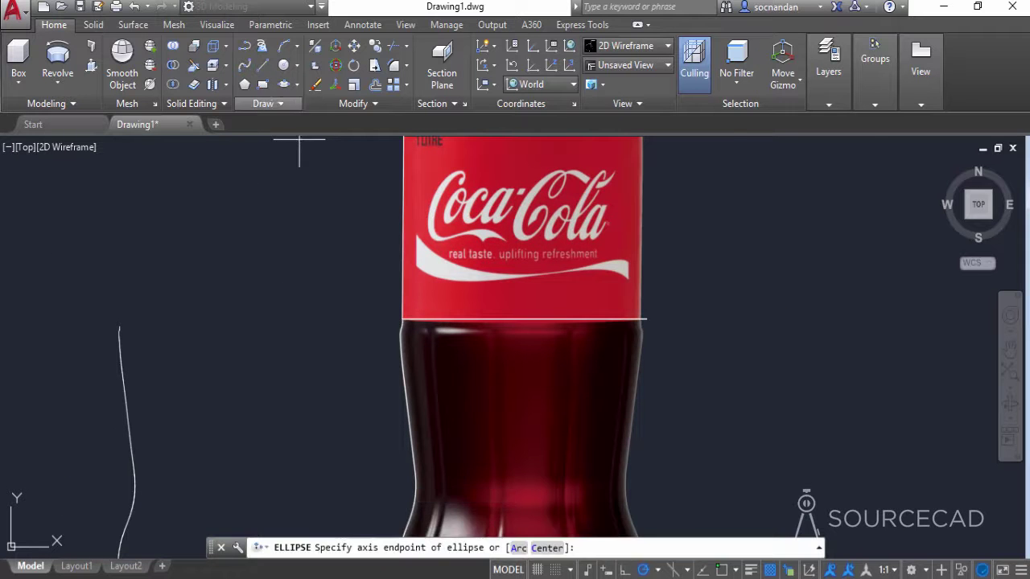
{"action": "scroll", "coordinate": [485, 399], "scroll_direction": "up", "scroll_amount": 4}
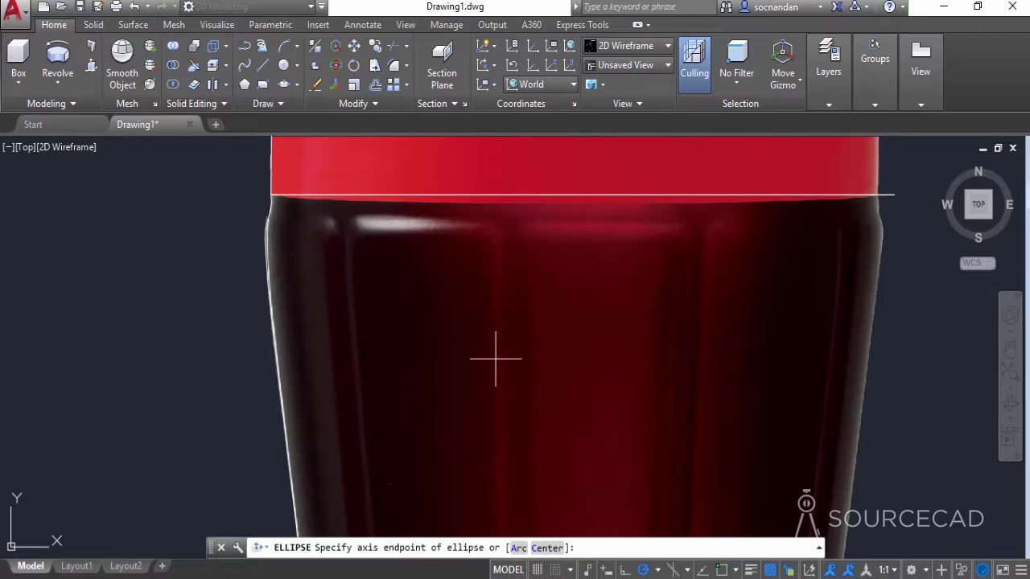
{"action": "left_click", "coordinate": [495, 358]}
{"action": "left_click", "coordinate": [531, 359]}
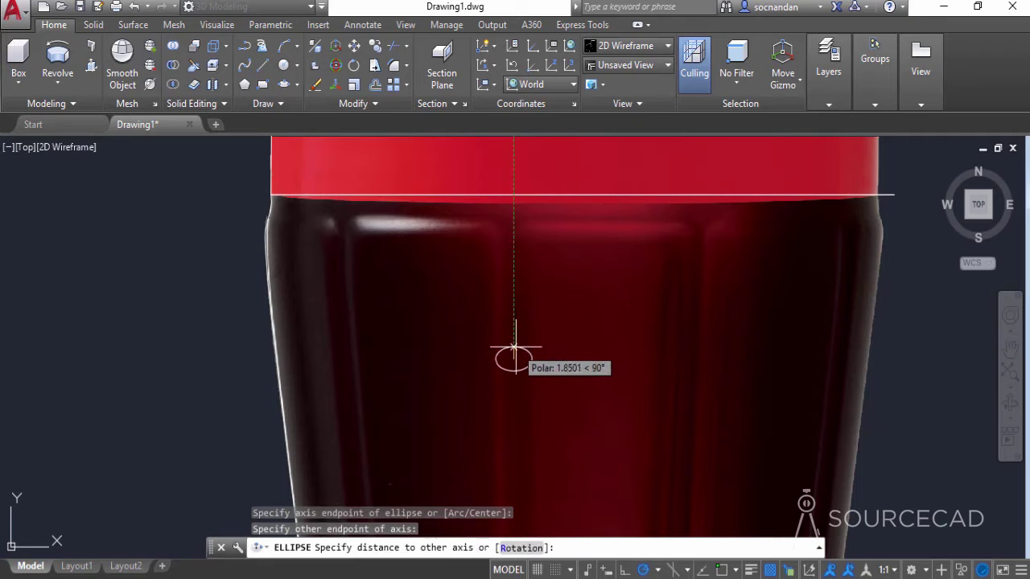
{"action": "left_click", "coordinate": [515, 348]}
{"action": "scroll", "coordinate": [574, 375], "scroll_direction": "down", "scroll_amount": 4}
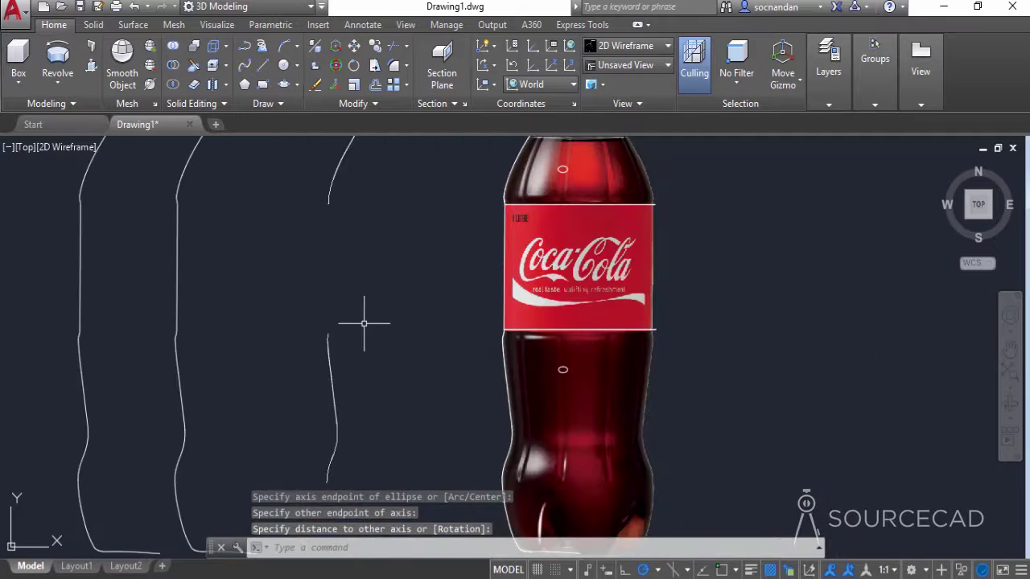
{"action": "middle_click_drag", "start_coordinate": [423, 335], "coordinate": [418, 377]}
Move both small ellipses left off the bottle picture to sit beside the third profile
{"action": "left_click", "coordinate": [547, 198]}
{"action": "left_click", "coordinate": [597, 233]}
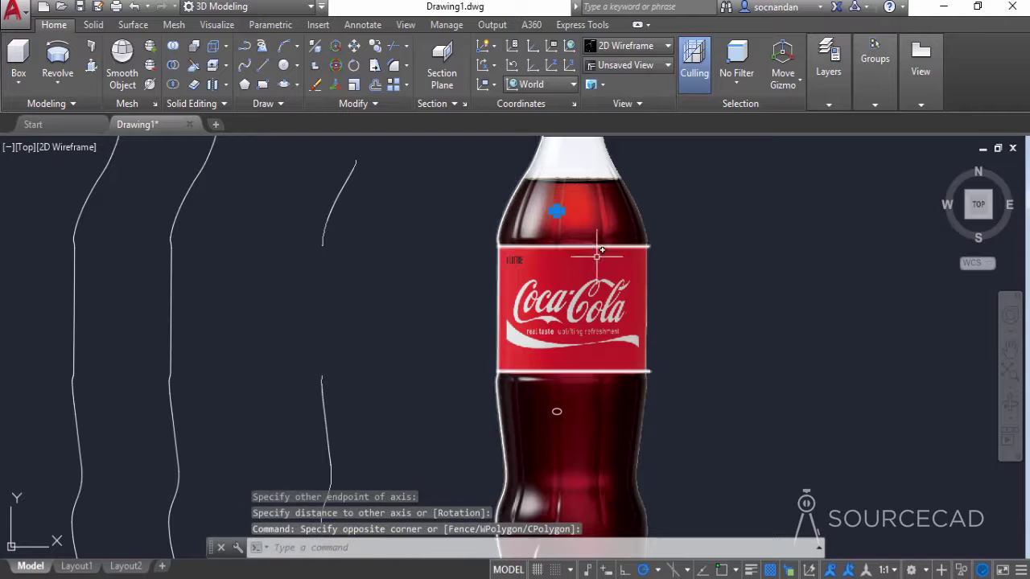
{"action": "left_click", "coordinate": [531, 401]}
{"action": "left_click", "coordinate": [597, 465]}
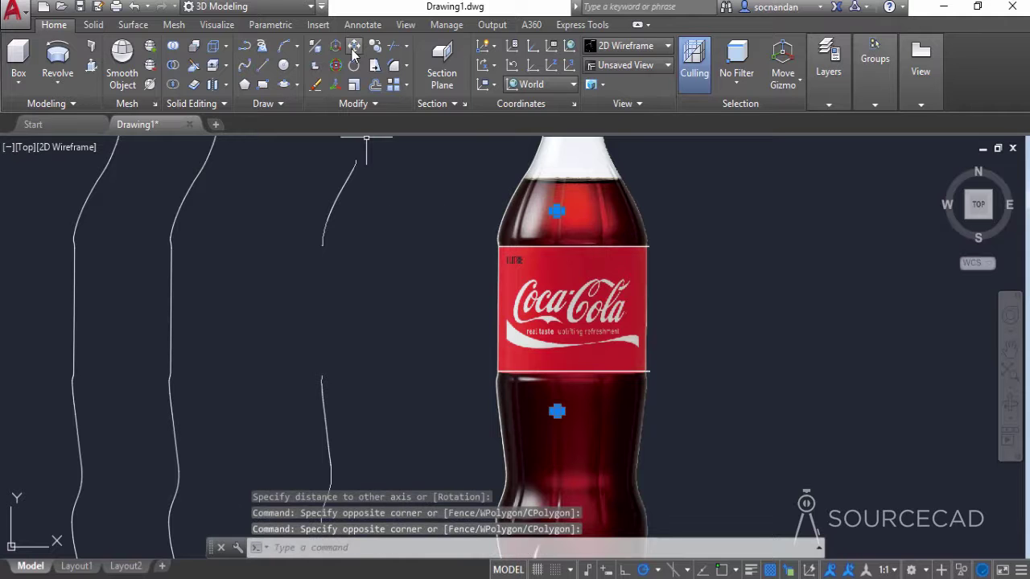
{"action": "left_click", "coordinate": [359, 48]}
{"action": "left_click", "coordinate": [429, 212]}
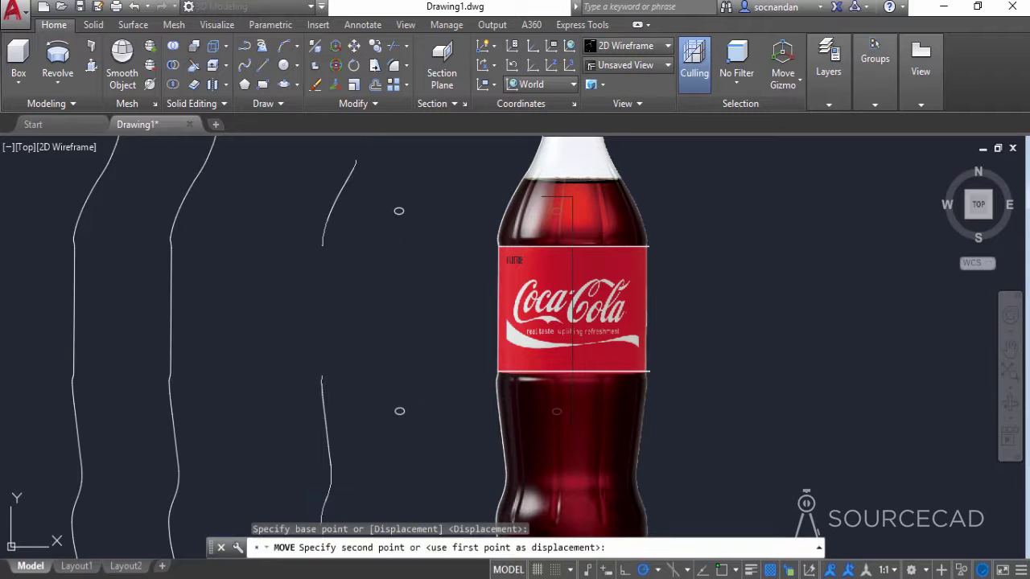
{"action": "left_click", "coordinate": [268, 225]}
{"action": "scroll", "coordinate": [374, 265], "scroll_direction": "down", "scroll_amount": 3}
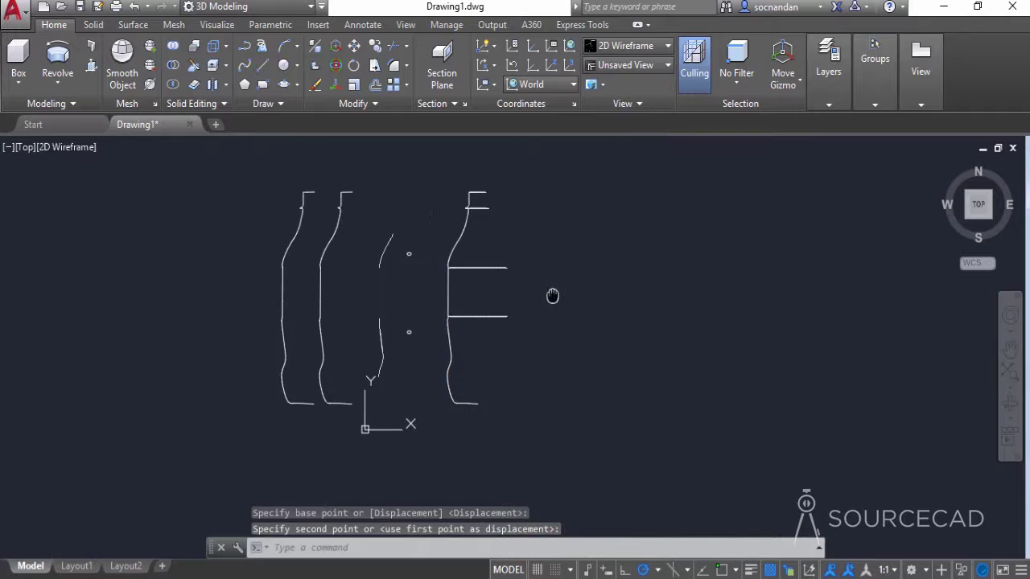
{"action": "middle_click_drag", "start_coordinate": [533, 292], "coordinate": [588, 302]}
{"action": "left_click", "coordinate": [57, 83]}
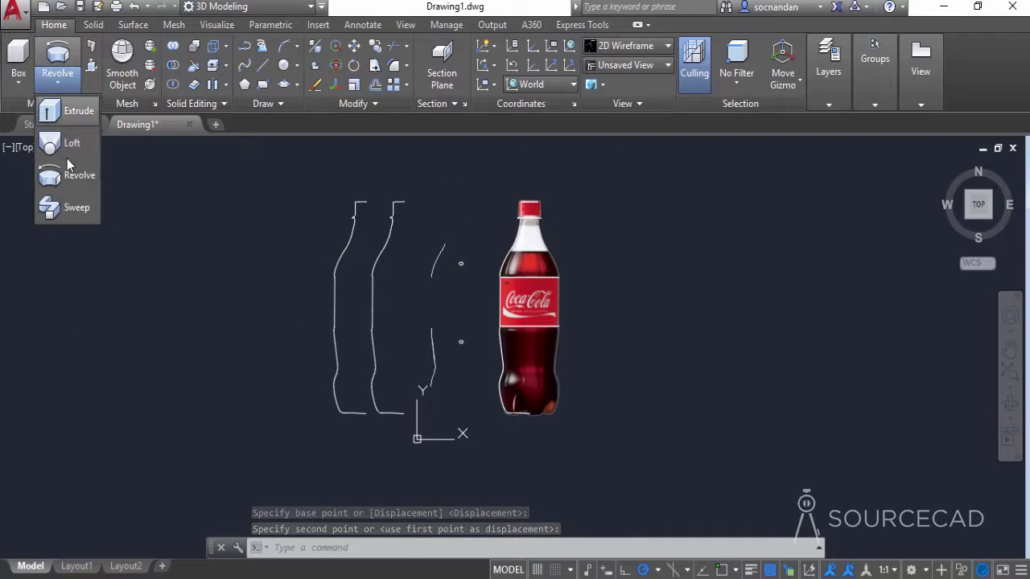
{"action": "left_click", "coordinate": [72, 206]}
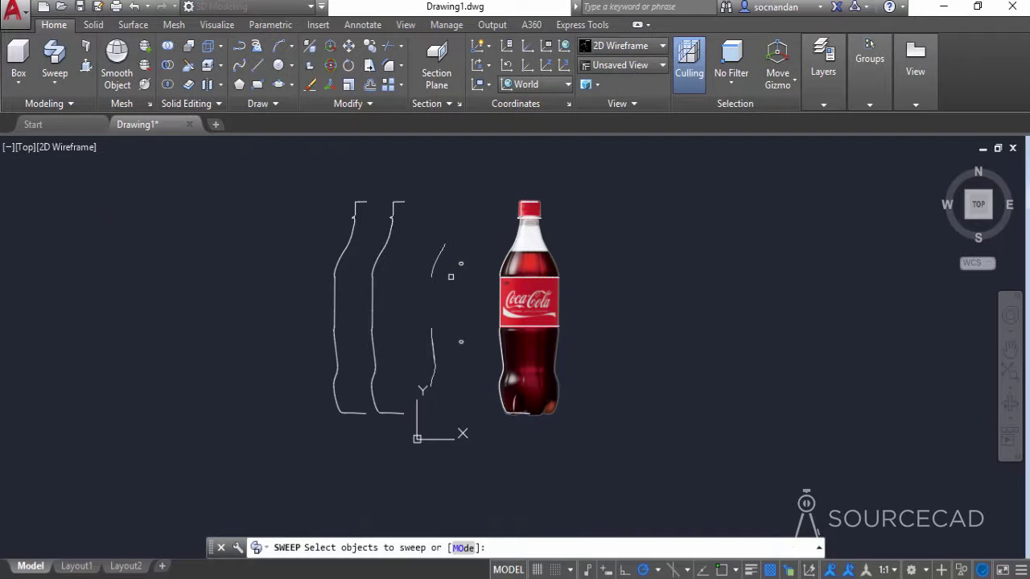
{"action": "scroll", "coordinate": [452, 278], "scroll_direction": "up", "scroll_amount": 4}
{"action": "left_click", "coordinate": [476, 259]}
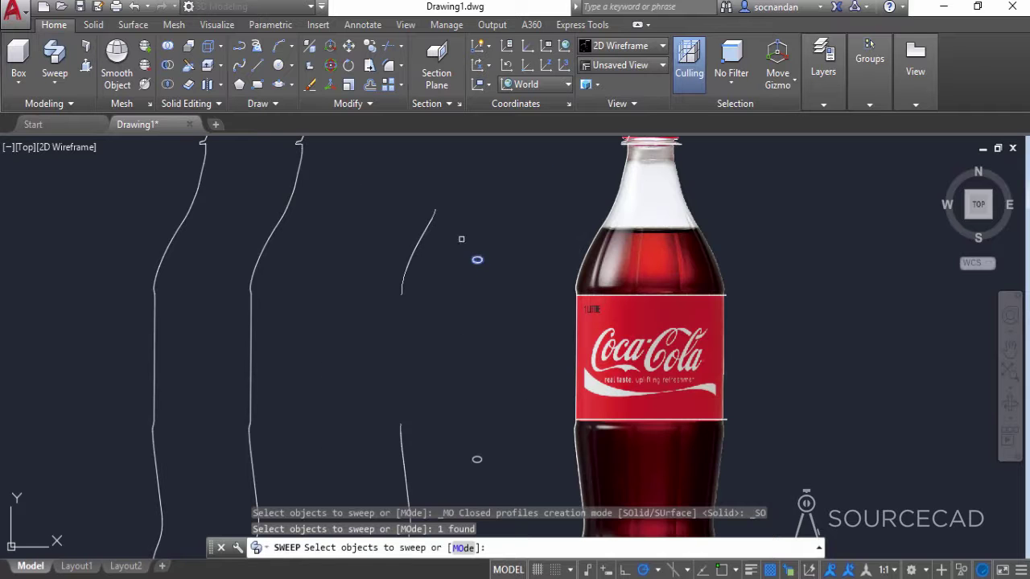
{"action": "right_click", "coordinate": [474, 254]}
{"action": "left_click", "coordinate": [487, 246]}
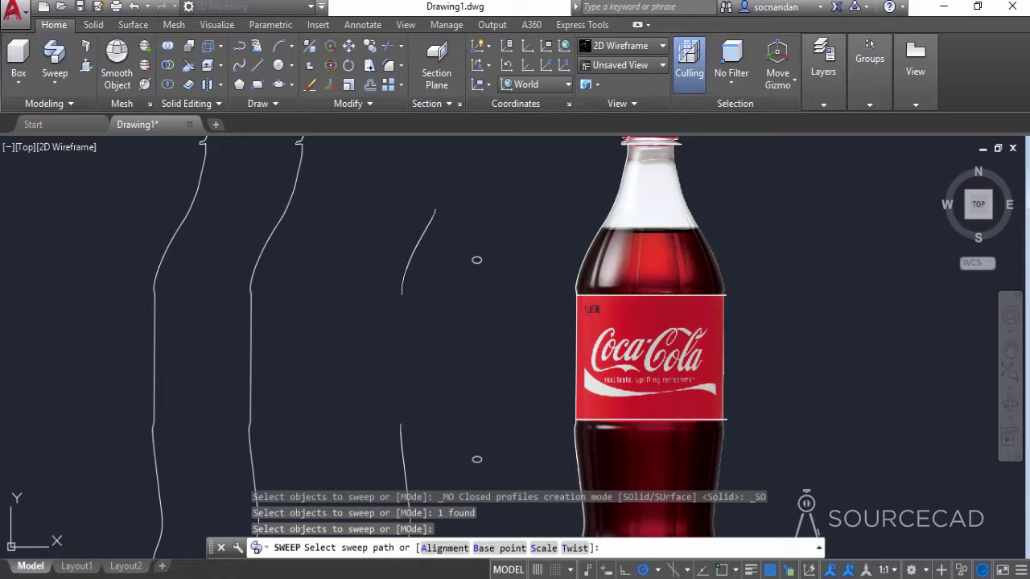
{"action": "left_click", "coordinate": [426, 225]}
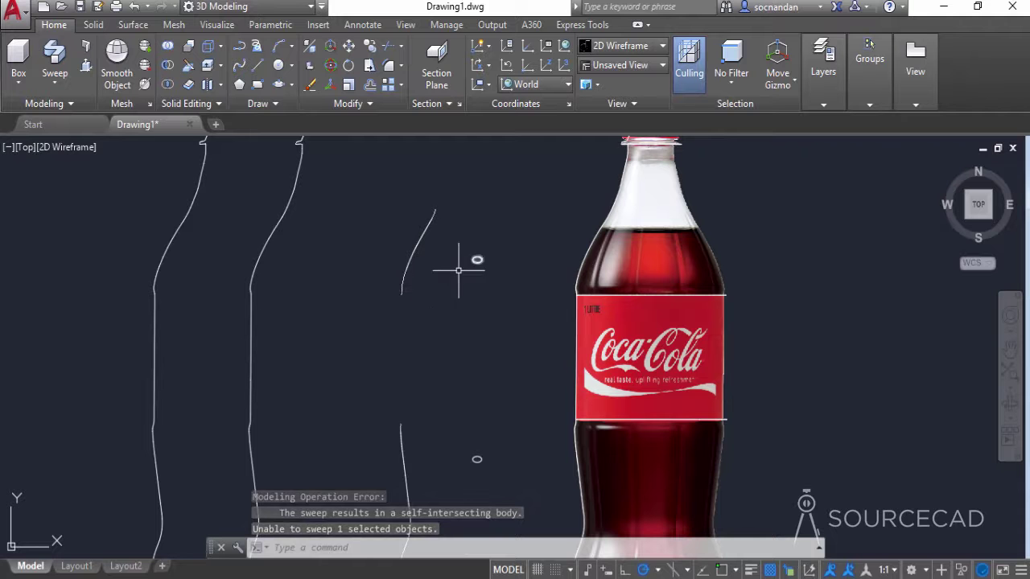
{"action": "scroll", "coordinate": [399, 282], "scroll_direction": "up", "scroll_amount": 4}
Remove the groove curve's end vertex and drag its two lower grips to straighten the hooked end
{"action": "scroll", "coordinate": [399, 282], "scroll_direction": "up", "scroll_amount": 5}
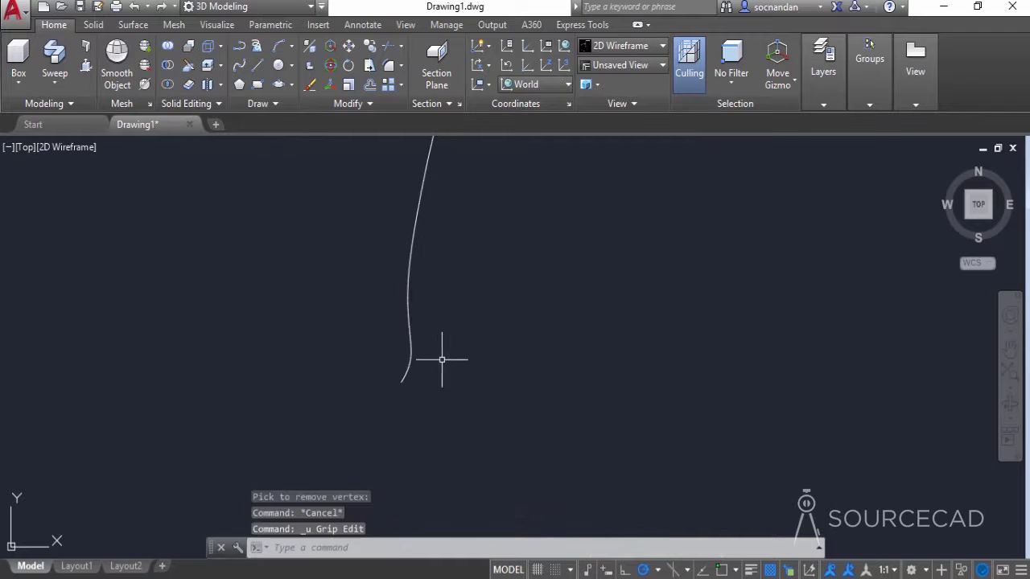
{"action": "left_click", "coordinate": [405, 376]}
{"action": "left_click", "coordinate": [405, 376]}
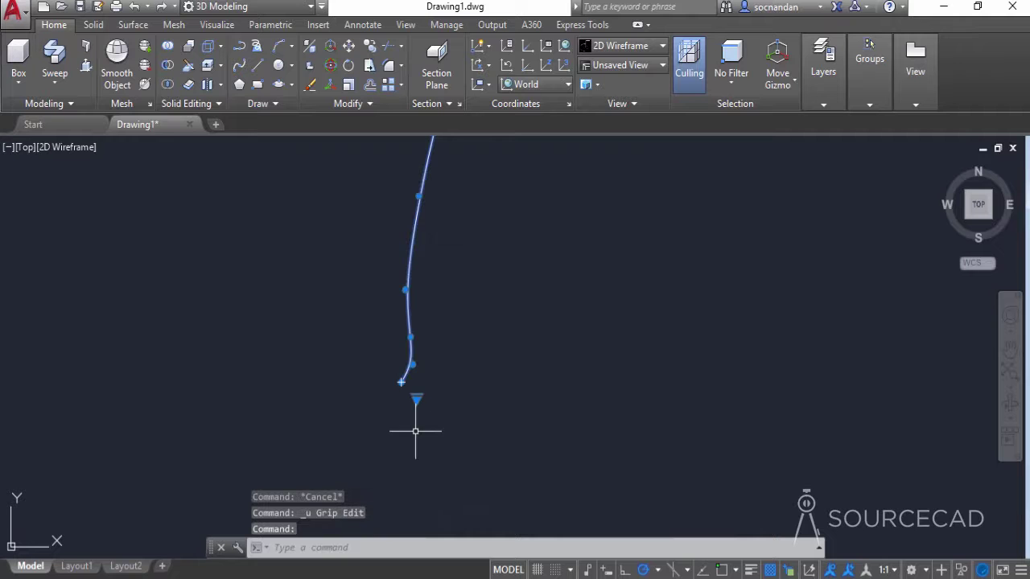
{"action": "left_click", "coordinate": [411, 364]}
{"action": "left_click", "coordinate": [403, 367]}
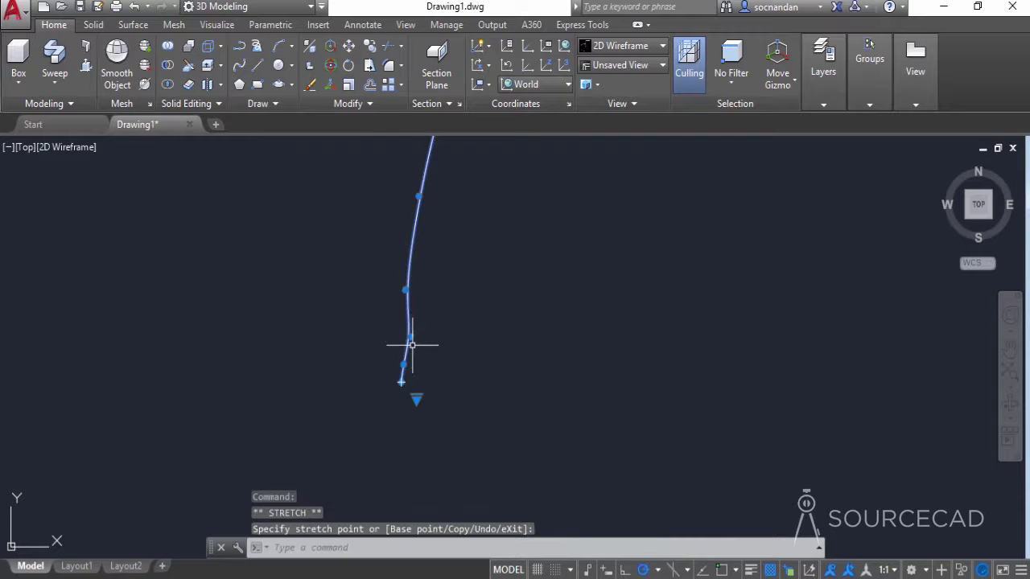
{"action": "left_click", "coordinate": [410, 338]}
{"action": "left_click", "coordinate": [406, 337]}
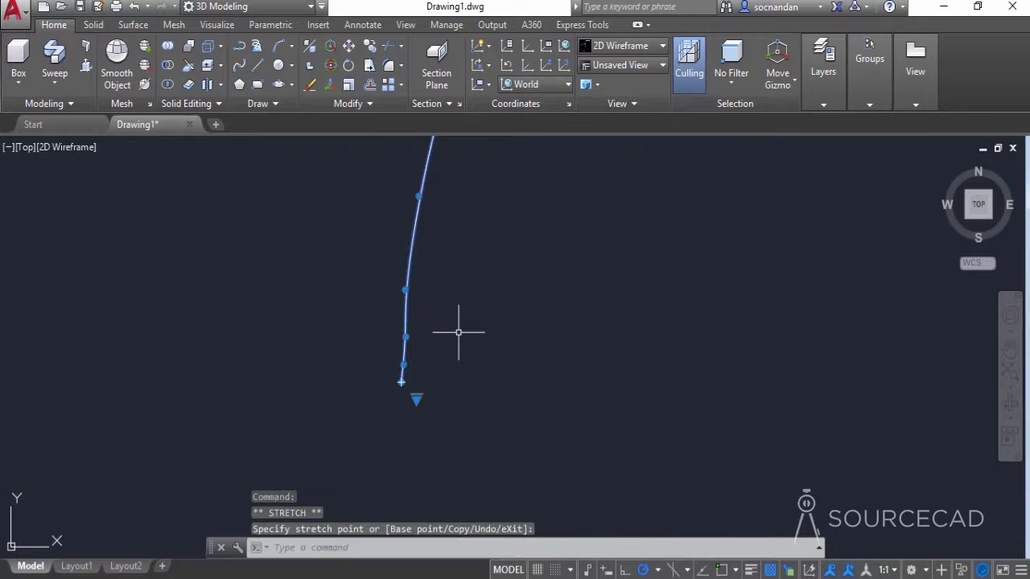
{"action": "key", "text": "Escape"}
{"action": "scroll", "coordinate": [460, 332], "scroll_direction": "down", "scroll_amount": 4}
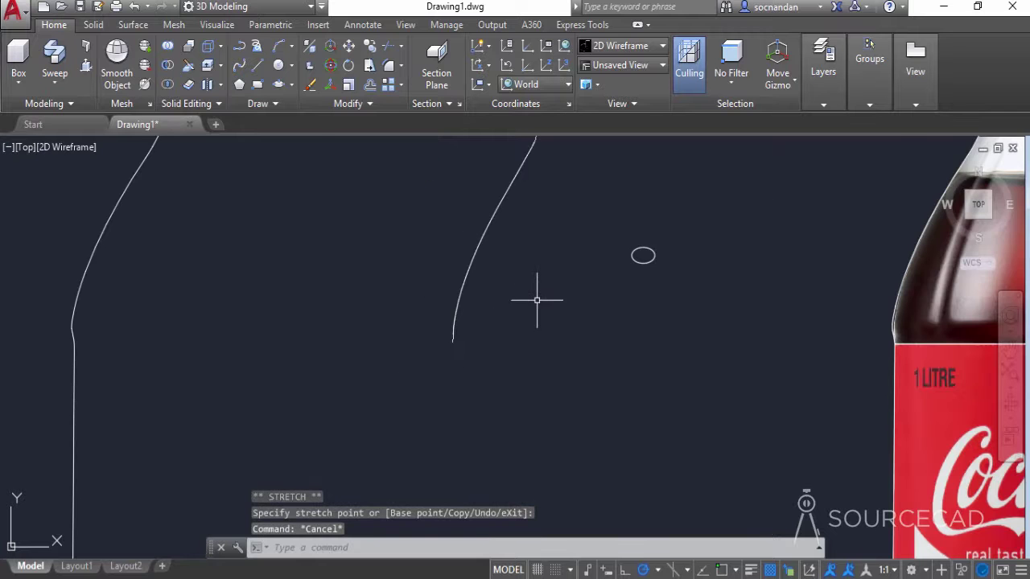
Sweep the small circle along the groove curve, which fails with a self-intersection error
{"action": "left_click", "coordinate": [52, 60]}
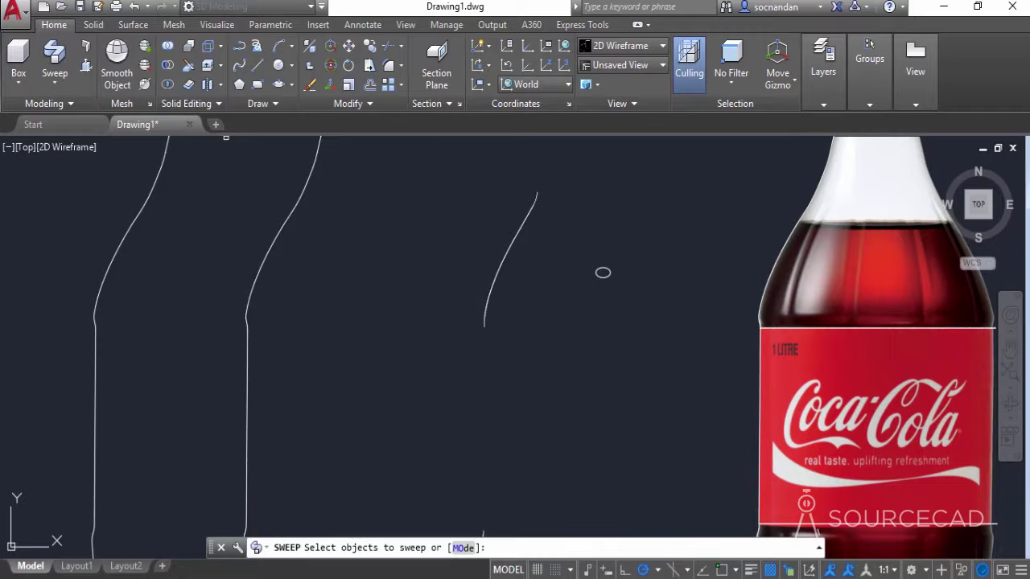
{"action": "left_click", "coordinate": [597, 274]}
{"action": "key", "text": "Return"}
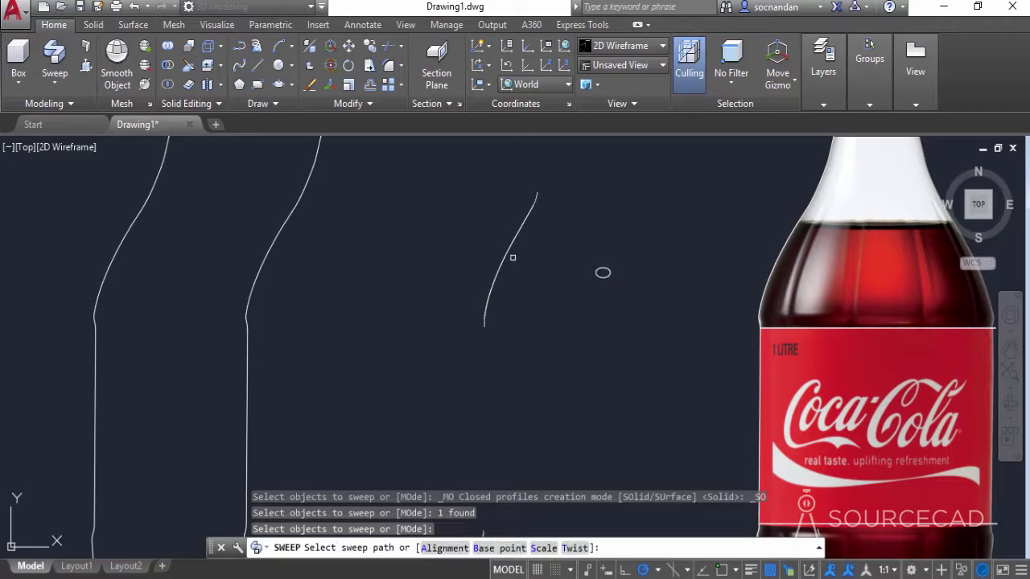
{"action": "left_click", "coordinate": [507, 270]}
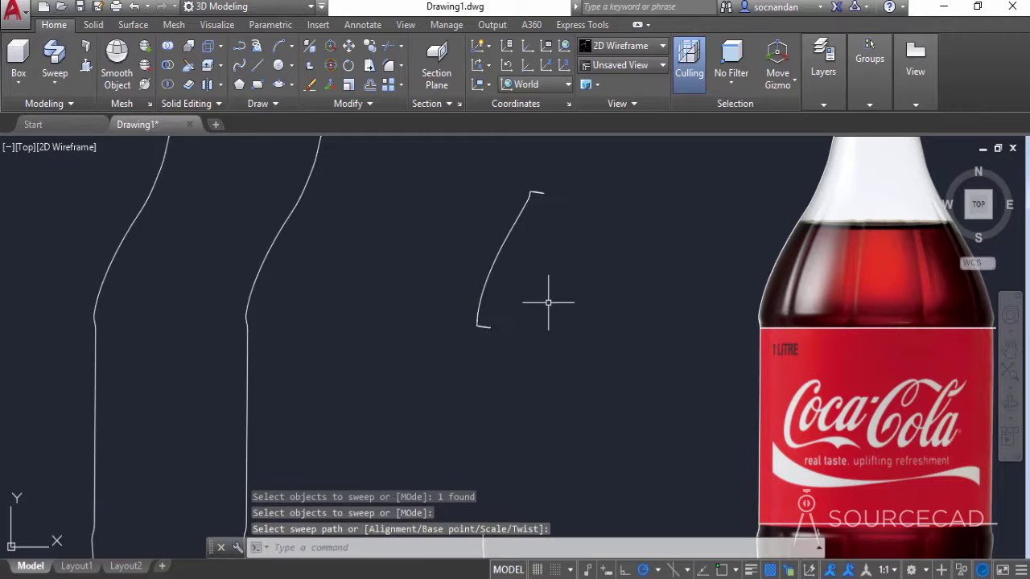
{"action": "scroll", "coordinate": [552, 340], "scroll_direction": "down", "scroll_amount": 5}
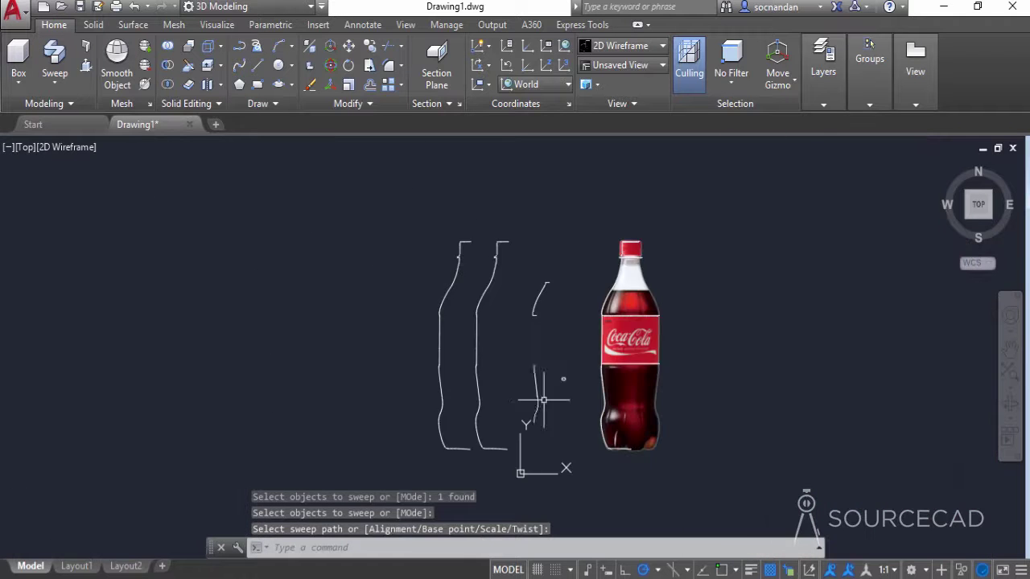
{"action": "scroll", "coordinate": [538, 402], "scroll_direction": "up", "scroll_amount": 3}
{"action": "middle_click_drag", "start_coordinate": [563, 410], "coordinate": [530, 382]}
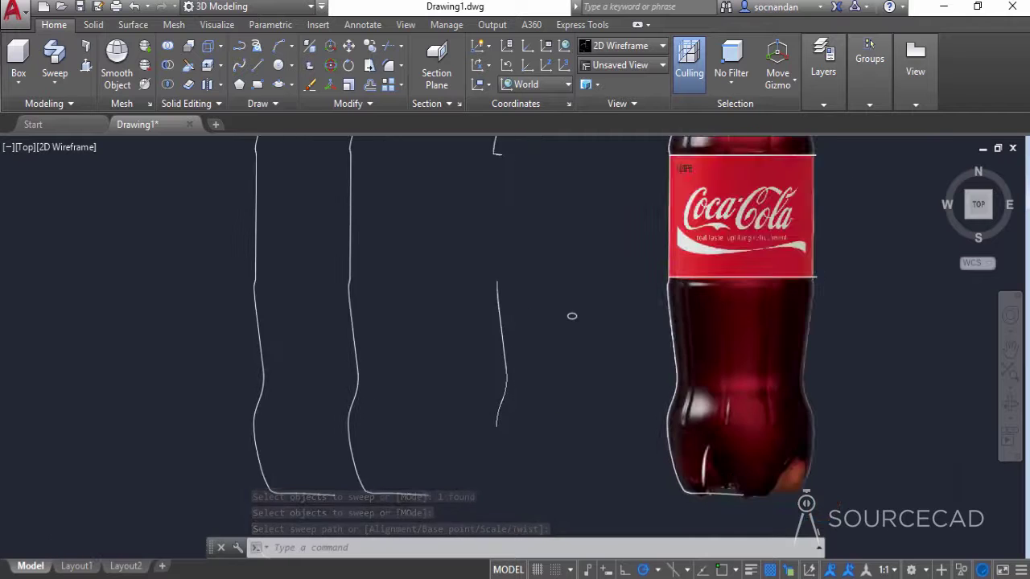
{"action": "scroll", "coordinate": [532, 384], "scroll_direction": "up", "scroll_amount": 2}
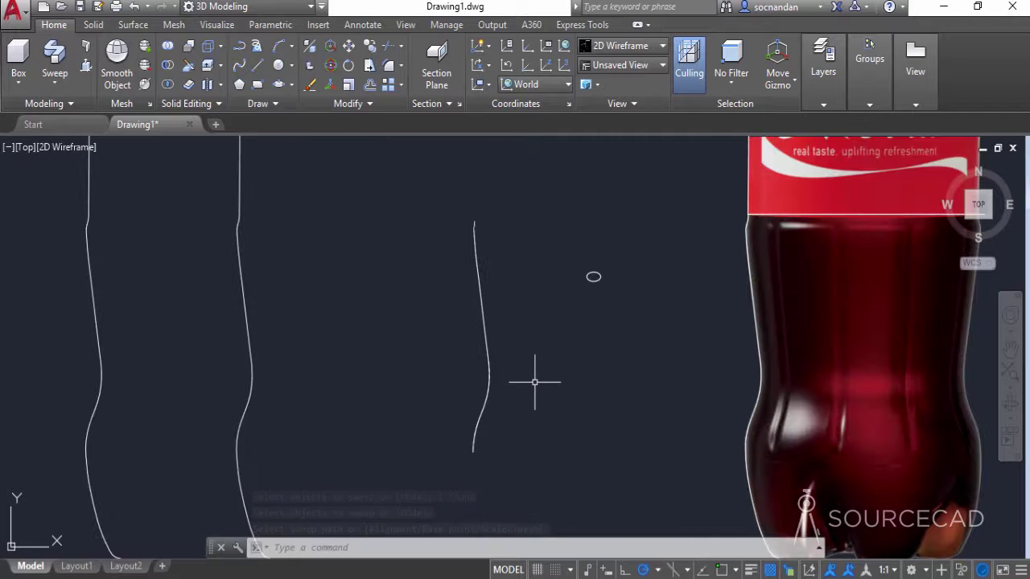
Retry the sweep with the ellipse as profile along the groove curve
{"action": "left_click", "coordinate": [55, 55]}
{"action": "left_click", "coordinate": [597, 279]}
{"action": "right_click", "coordinate": [598, 233]}
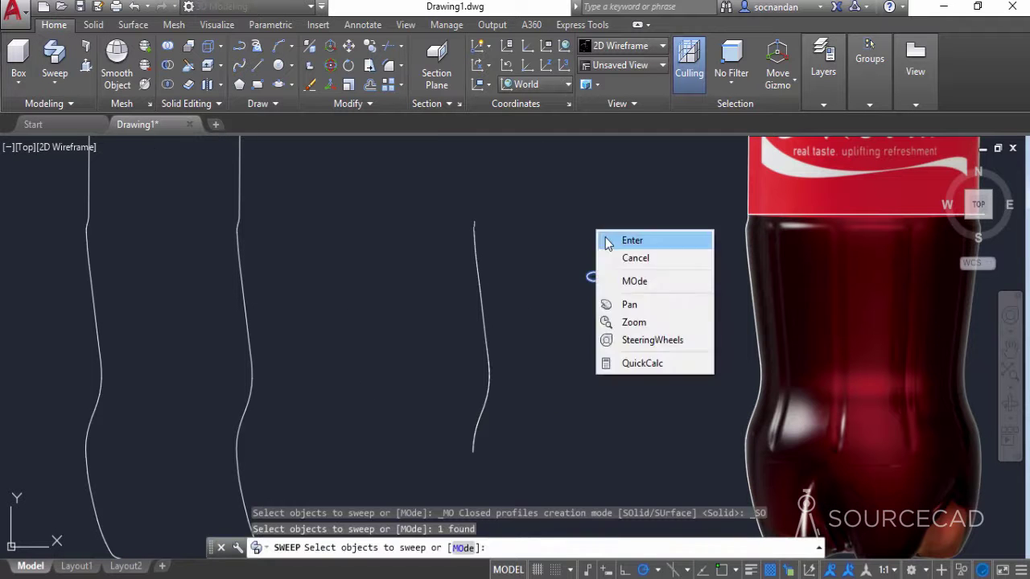
{"action": "left_click", "coordinate": [621, 236]}
{"action": "left_click", "coordinate": [481, 254]}
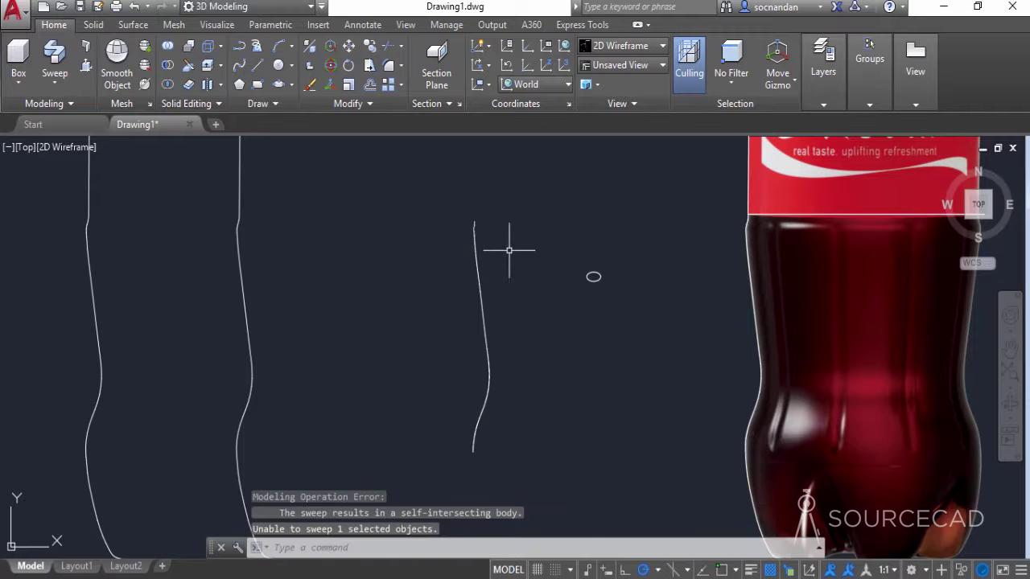
Remove a control vertex near the top of the groove curve to smooth its upper kink
{"action": "scroll", "coordinate": [487, 239], "scroll_direction": "up", "scroll_amount": 4}
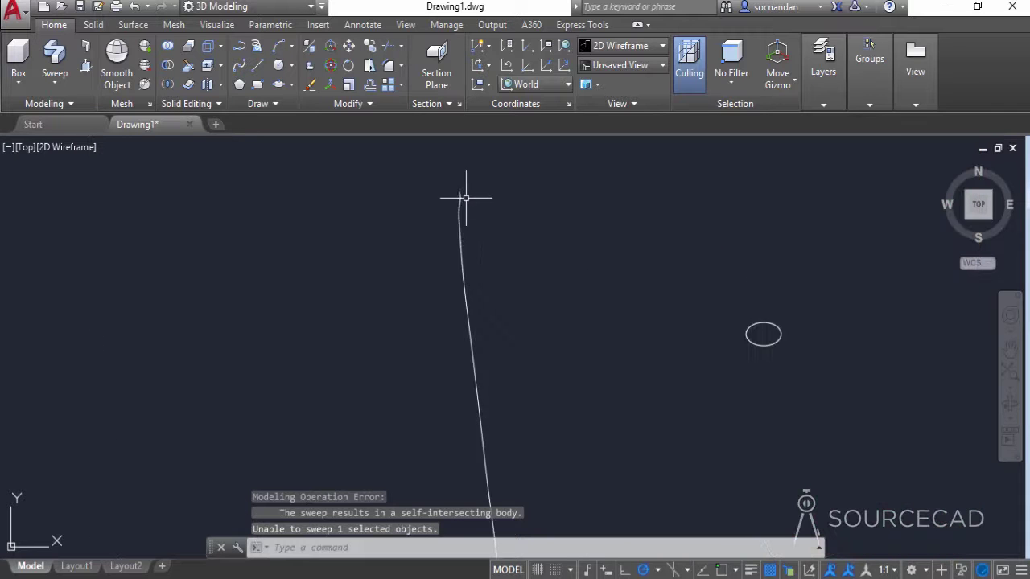
{"action": "scroll", "coordinate": [460, 210], "scroll_direction": "up", "scroll_amount": 3}
{"action": "left_click", "coordinate": [460, 266]}
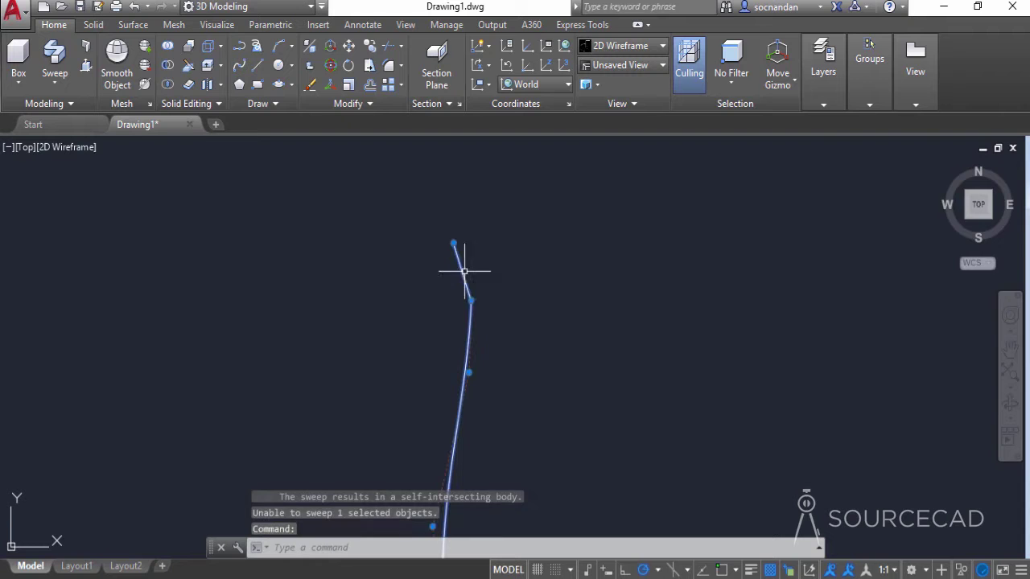
{"action": "mouse_move", "coordinate": [471, 300]}
{"action": "left_click", "coordinate": [535, 379]}
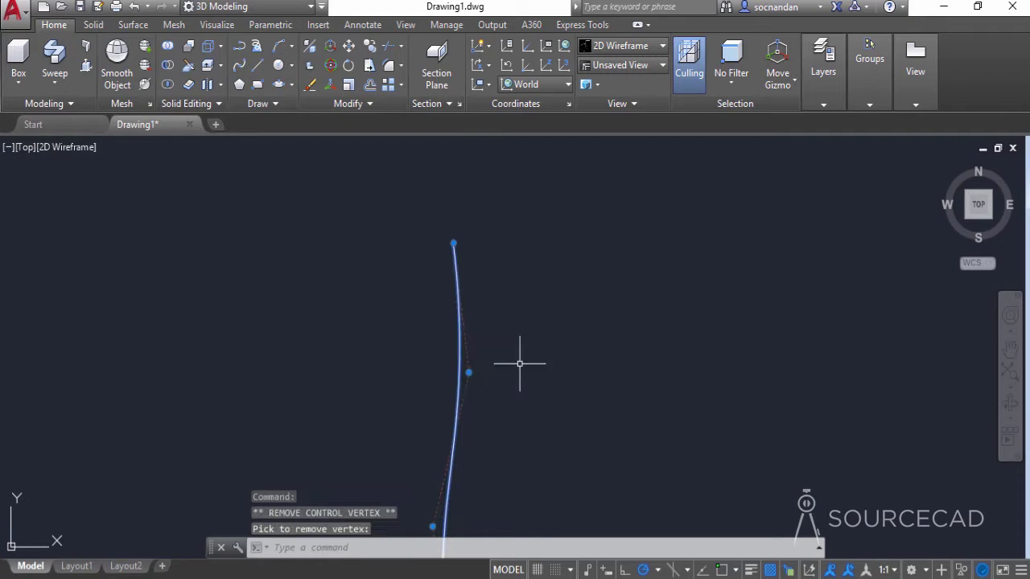
{"action": "scroll", "coordinate": [526, 301], "scroll_direction": "down", "scroll_amount": 3}
{"action": "scroll", "coordinate": [564, 409], "scroll_direction": "down", "scroll_amount": 3}
{"action": "middle_click_drag", "start_coordinate": [598, 473], "coordinate": [502, 252]}
{"action": "scroll", "coordinate": [486, 484], "scroll_direction": "up", "scroll_amount": 4}
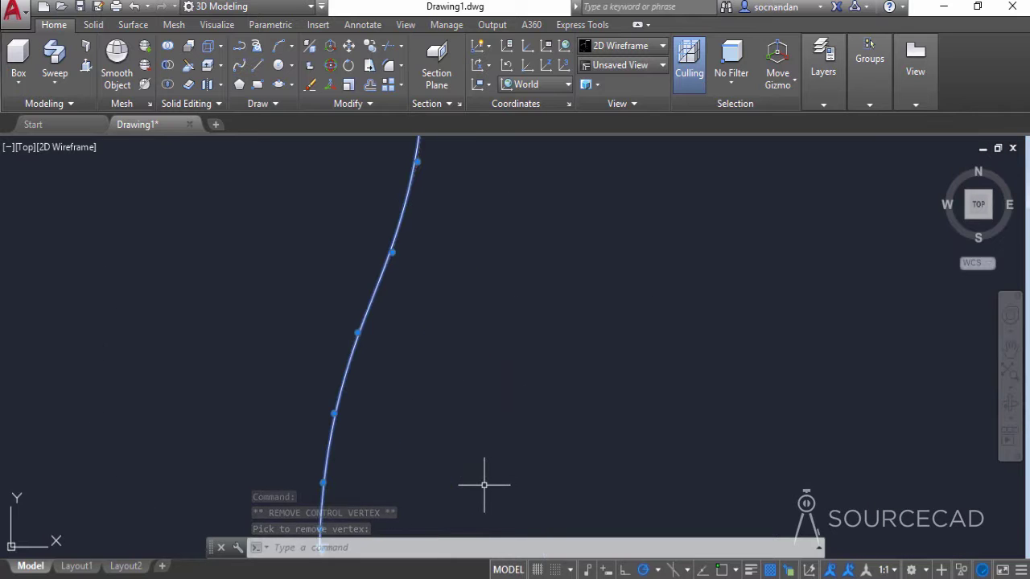
{"action": "scroll", "coordinate": [547, 346], "scroll_direction": "down", "scroll_amount": 3}
{"action": "mouse_move", "coordinate": [598, 285]}
{"action": "middle_mouse_down"}
{"action": "mouse_move", "coordinate": [478, 357]}
{"action": "mouse_move", "coordinate": [518, 322]}
{"action": "middle_mouse_up"}
{"action": "scroll", "coordinate": [517, 322], "scroll_direction": "down", "scroll_amount": 2}
{"action": "middle_click_drag", "start_coordinate": [587, 281], "coordinate": [552, 384]}
{"action": "key", "text": "Escape"}
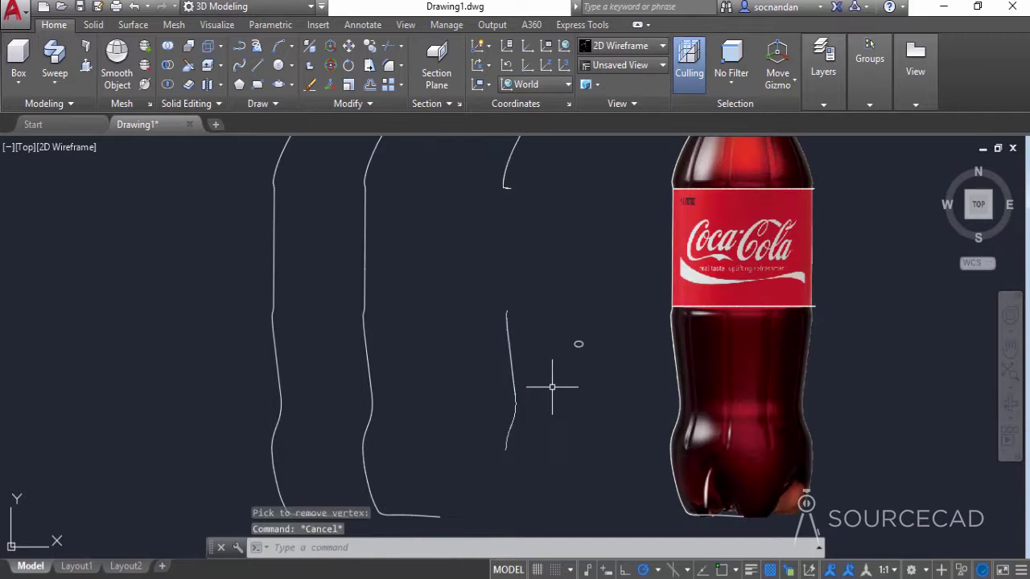
Start another sweep with the small circle as its profile, leaving the path prompt open
{"action": "left_click", "coordinate": [55, 58]}
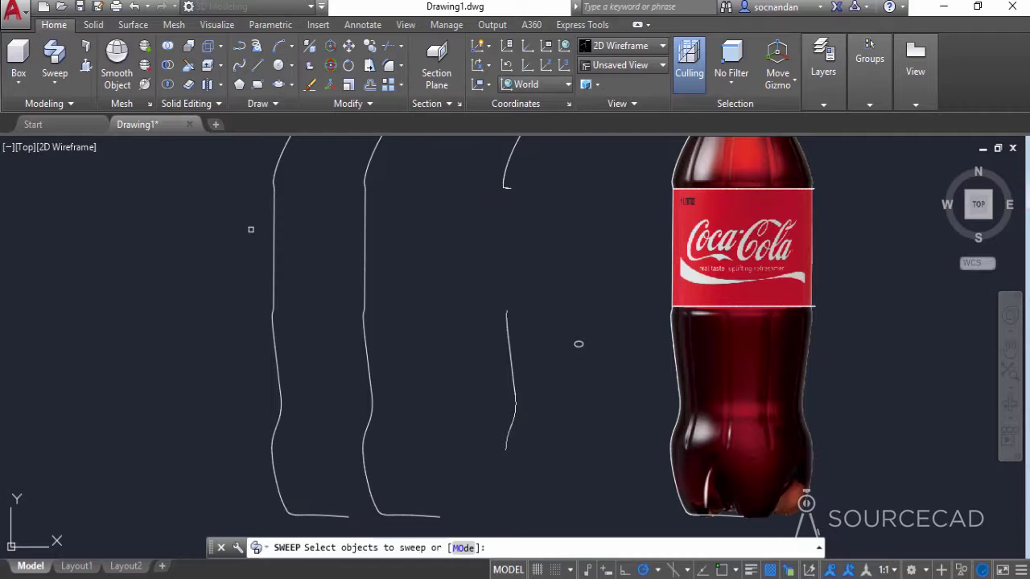
{"action": "left_click", "coordinate": [578, 344]}
{"action": "right_click", "coordinate": [578, 343]}
{"action": "left_click", "coordinate": [583, 349]}
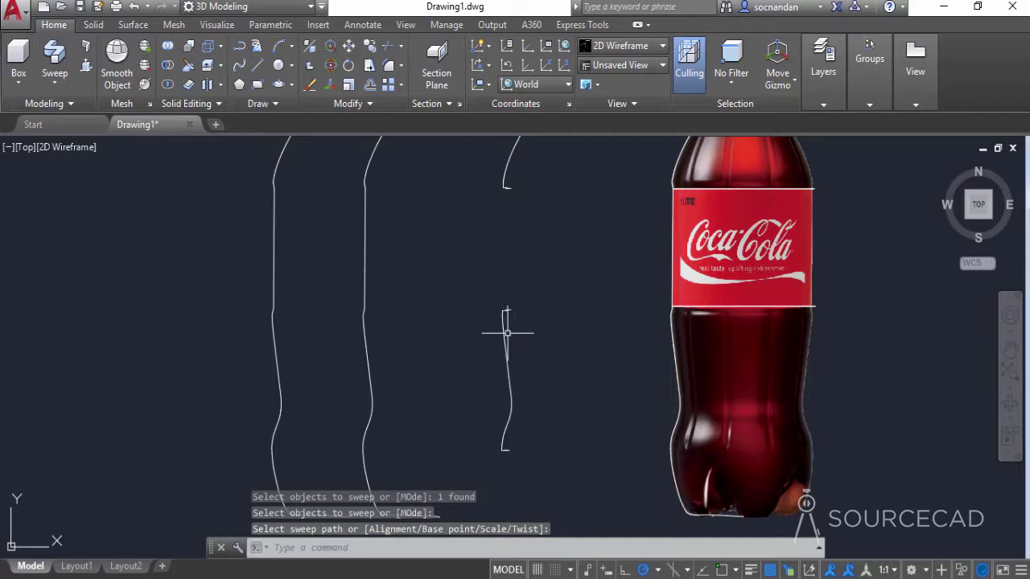
{"action": "scroll", "coordinate": [540, 309], "scroll_direction": "down", "scroll_amount": 2}
{"action": "mouse_move", "coordinate": [558, 273]}
{"action": "middle_mouse_down"}
{"action": "mouse_move", "coordinate": [502, 318]}
{"action": "mouse_move", "coordinate": [459, 317]}
{"action": "middle_mouse_up"}
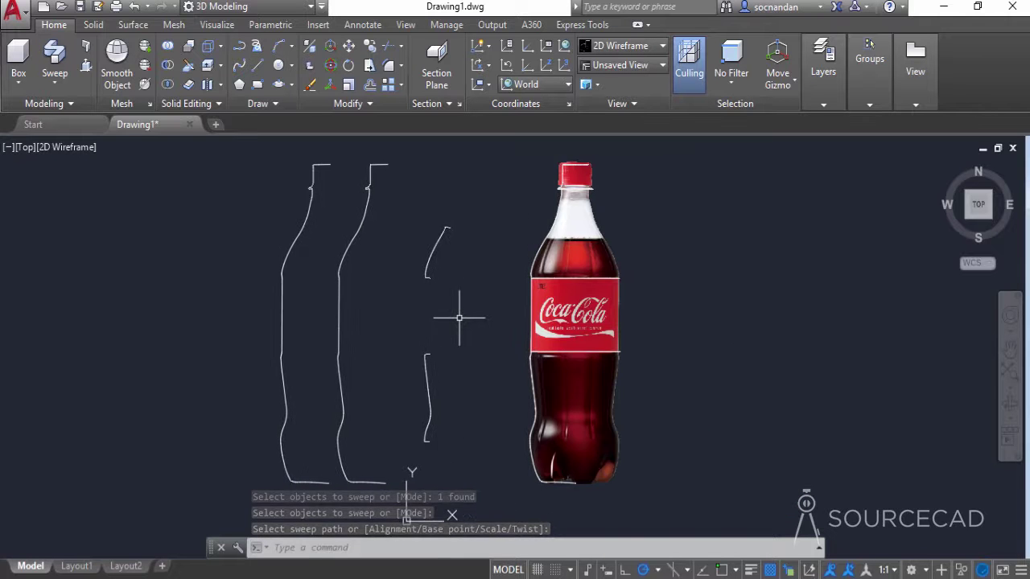
Hide the bottle reference image
{"action": "left_click", "coordinate": [679, 322]}
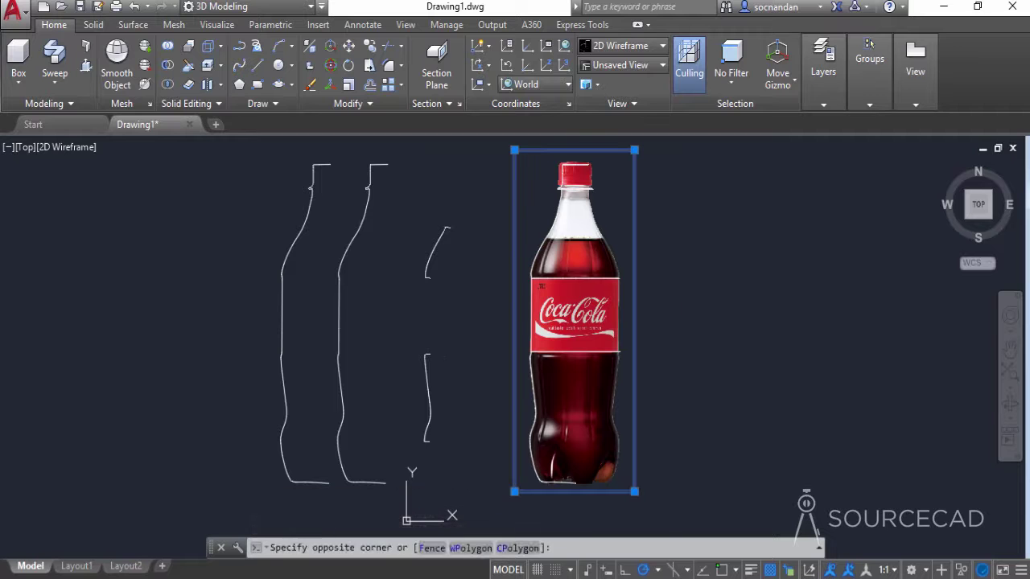
{"action": "left_click", "coordinate": [618, 285]}
{"action": "right_click", "coordinate": [684, 243]}
{"action": "mouse_move", "coordinate": [746, 241]}
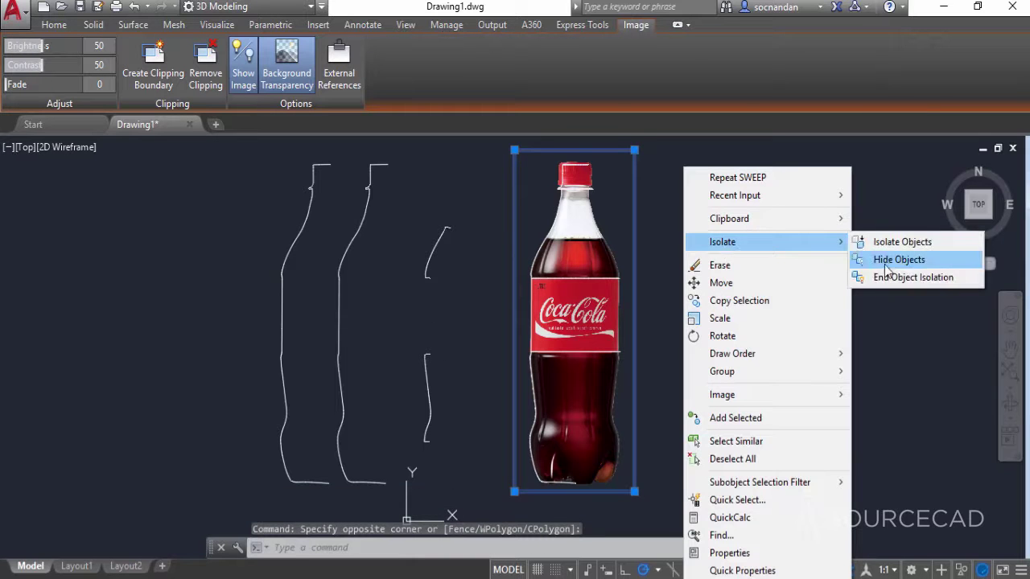
{"action": "left_click", "coordinate": [888, 258]}
{"action": "key", "text": "Escape"}
{"action": "middle_click_drag", "start_coordinate": [746, 290], "coordinate": [689, 343]}
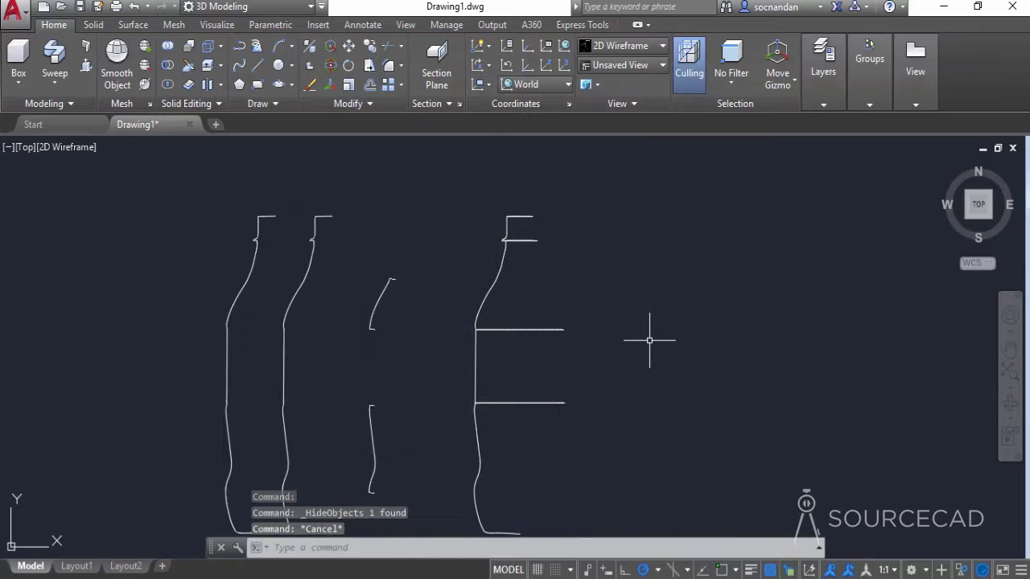
Move the two small groove pieces against the shoulder of the third bottle profile
{"action": "left_click", "coordinate": [399, 458]}
{"action": "left_click", "coordinate": [340, 315]}
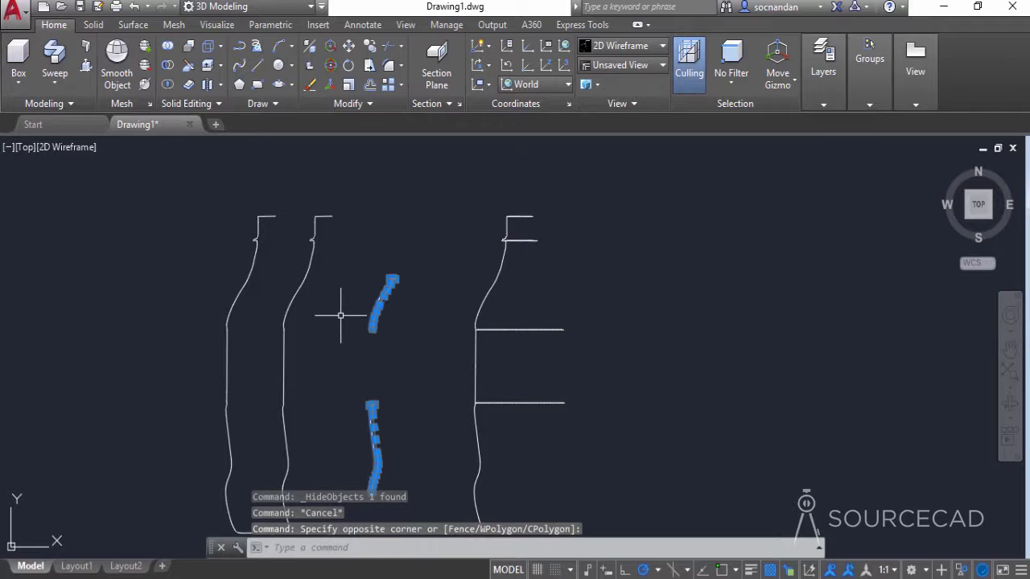
{"action": "left_click", "coordinate": [348, 46]}
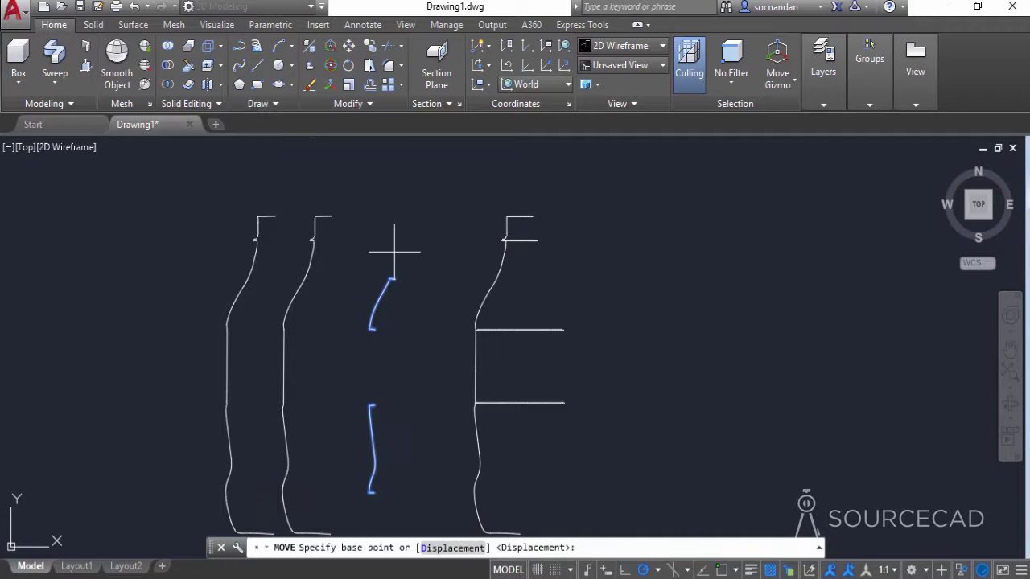
{"action": "left_click", "coordinate": [391, 276]}
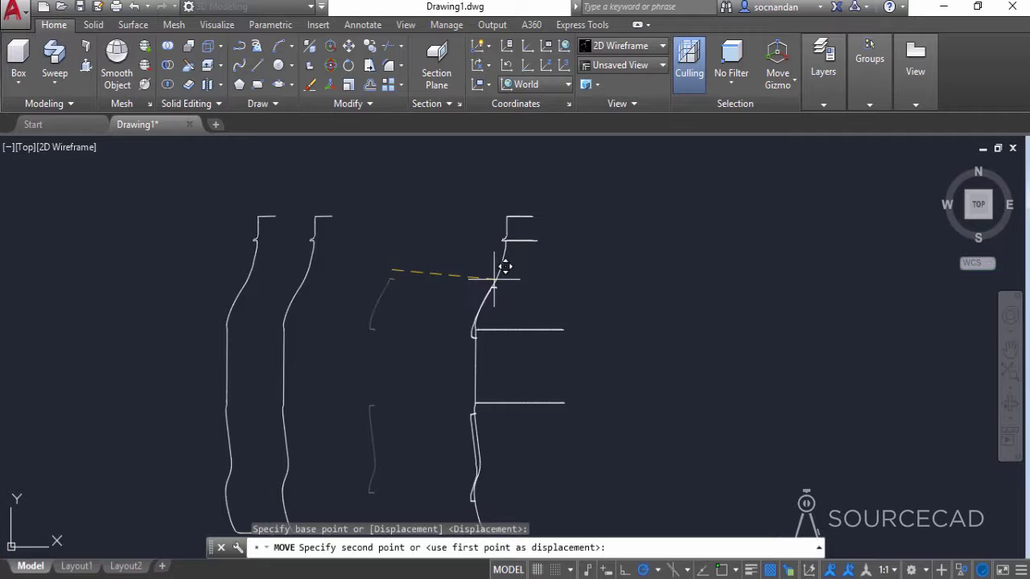
{"action": "scroll", "coordinate": [503, 259], "scroll_direction": "up", "scroll_amount": 2}
{"action": "scroll", "coordinate": [502, 259], "scroll_direction": "up", "scroll_amount": 2}
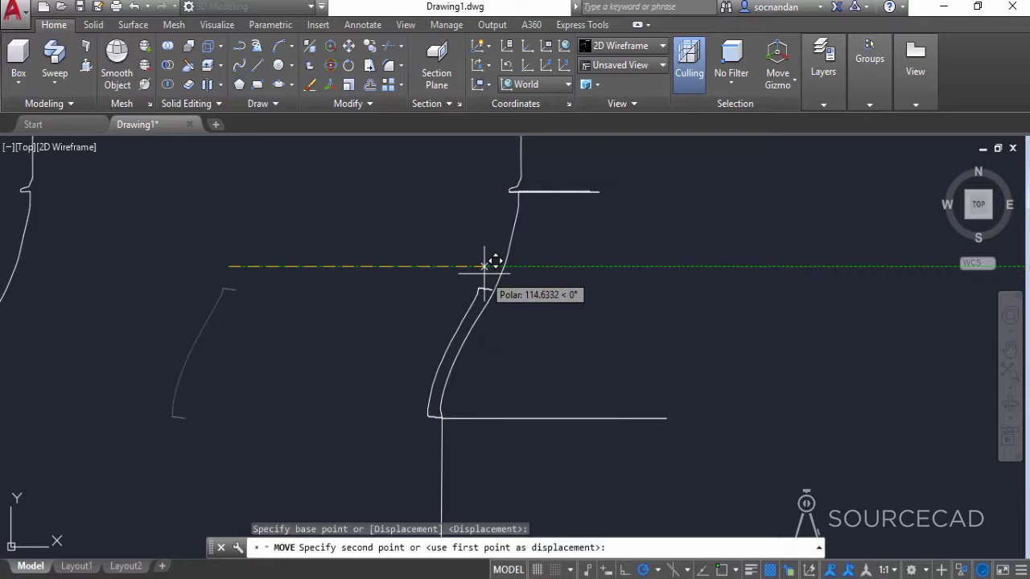
{"action": "scroll", "coordinate": [493, 261], "scroll_direction": "up", "scroll_amount": 2}
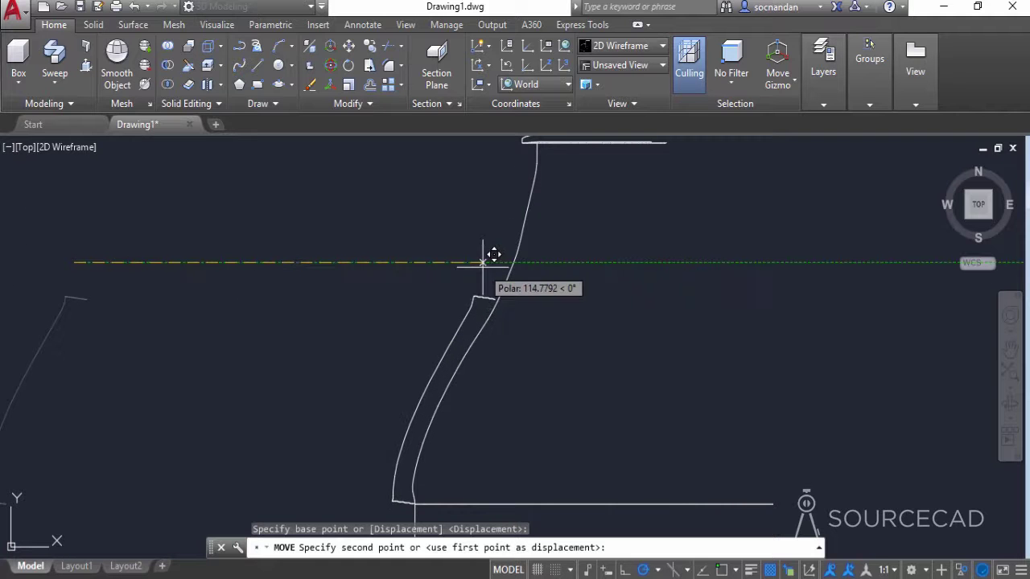
{"action": "left_click", "coordinate": [482, 262]}
Pan and zoom to inspect the placed pieces, then frame all three bottle profiles
{"action": "scroll", "coordinate": [540, 346], "scroll_direction": "down", "scroll_amount": 2}
{"action": "mouse_move", "coordinate": [569, 391]}
{"action": "middle_mouse_down"}
{"action": "mouse_move", "coordinate": [525, 330]}
{"action": "mouse_move", "coordinate": [517, 262]}
{"action": "middle_mouse_up"}
{"action": "scroll", "coordinate": [518, 315], "scroll_direction": "up", "scroll_amount": 3}
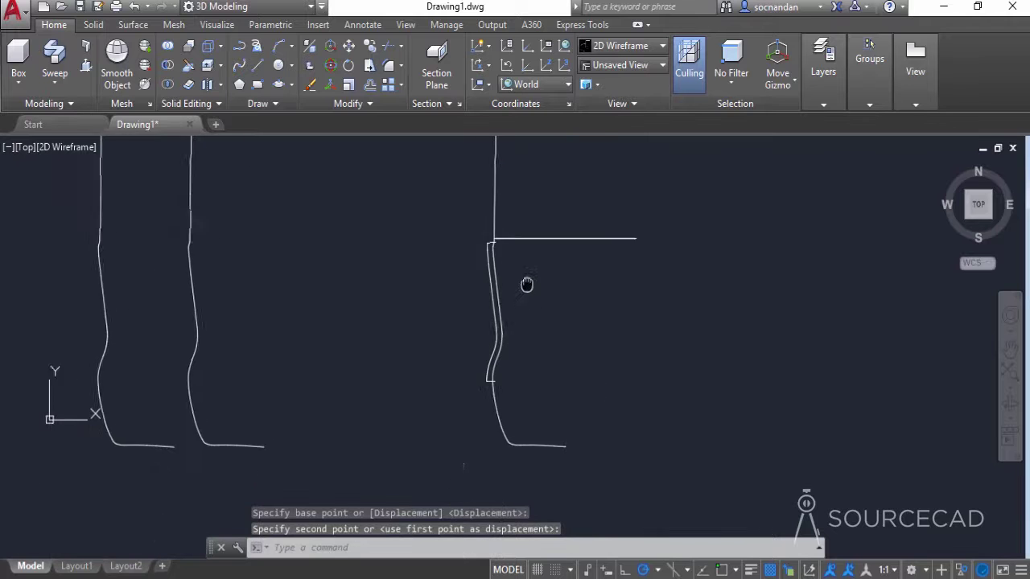
{"action": "scroll", "coordinate": [515, 329], "scroll_direction": "up", "scroll_amount": 2}
{"action": "middle_click_drag", "start_coordinate": [501, 349], "coordinate": [425, 487]}
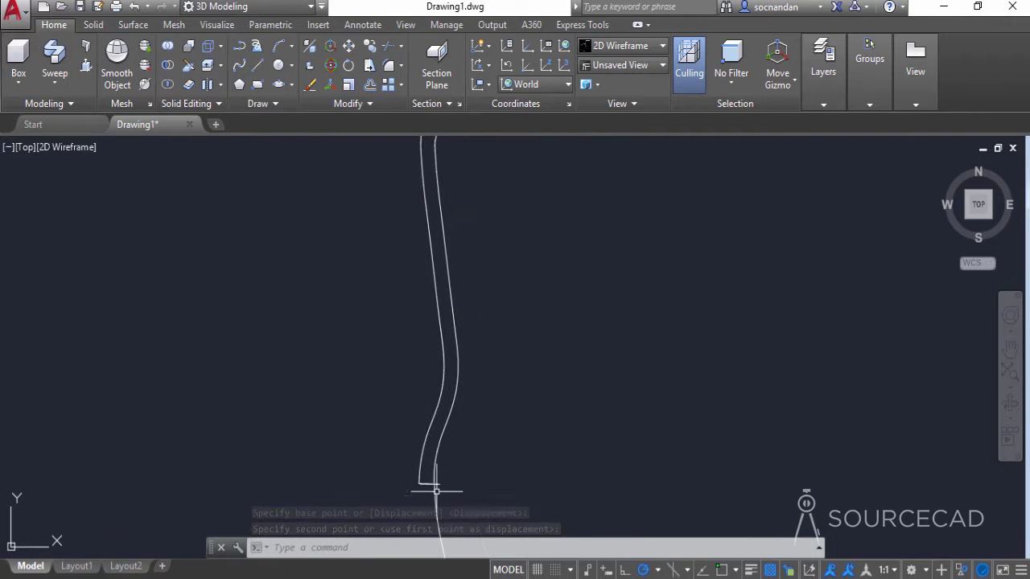
{"action": "middle_click_drag", "start_coordinate": [526, 238], "coordinate": [534, 472]}
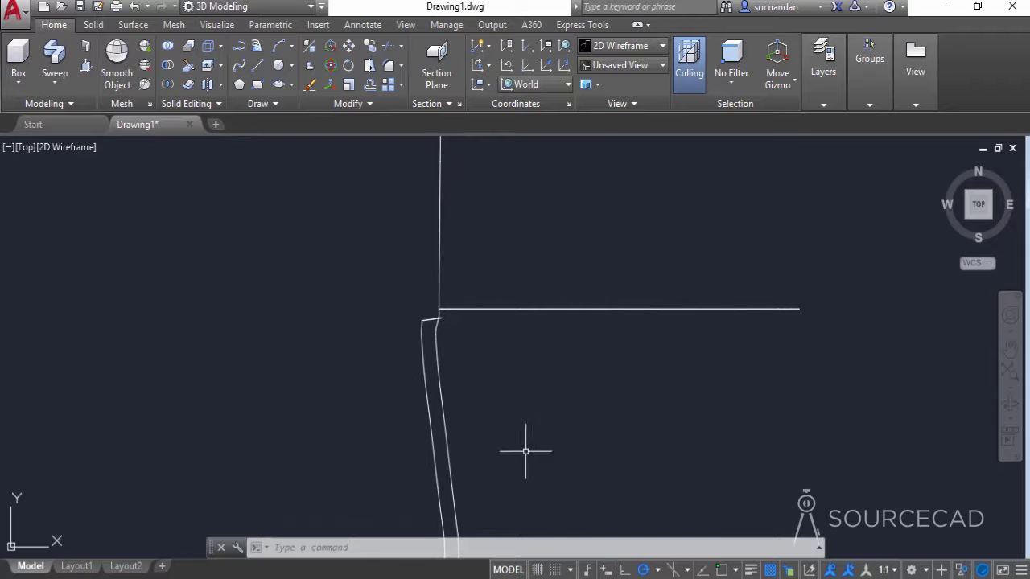
{"action": "scroll", "coordinate": [544, 232], "scroll_direction": "down", "scroll_amount": 5}
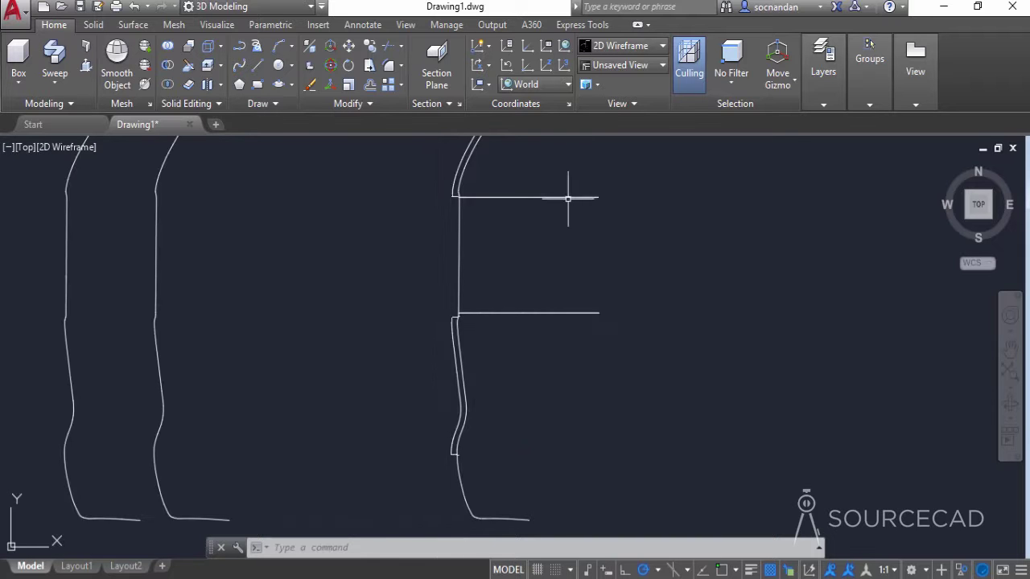
{"action": "middle_click_drag", "start_coordinate": [609, 298], "coordinate": [607, 318]}
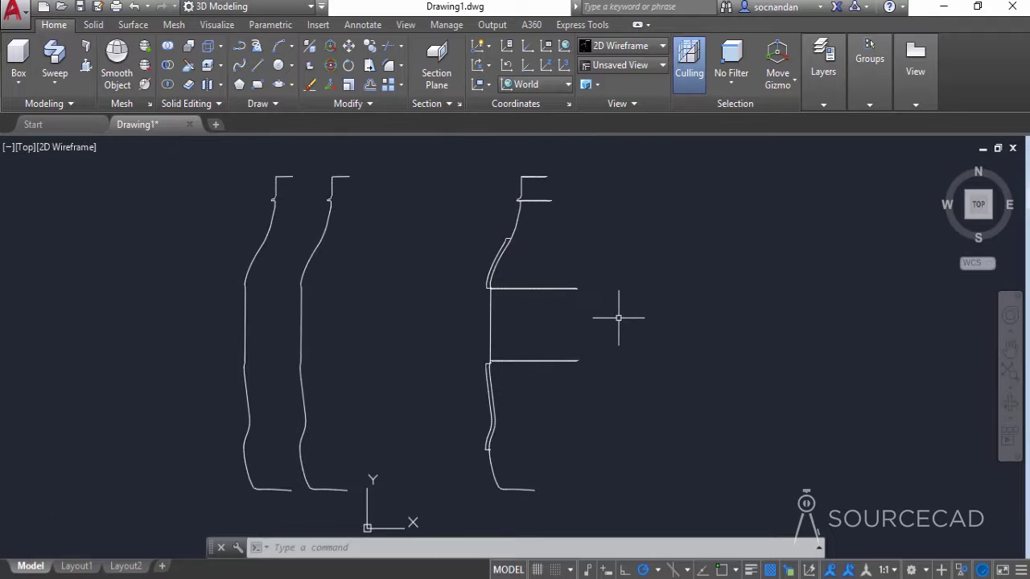
Try the Hidden and 2D Wireframe styles, then settle on X-Ray with the bottle framed
{"action": "left_click", "coordinate": [627, 47]}
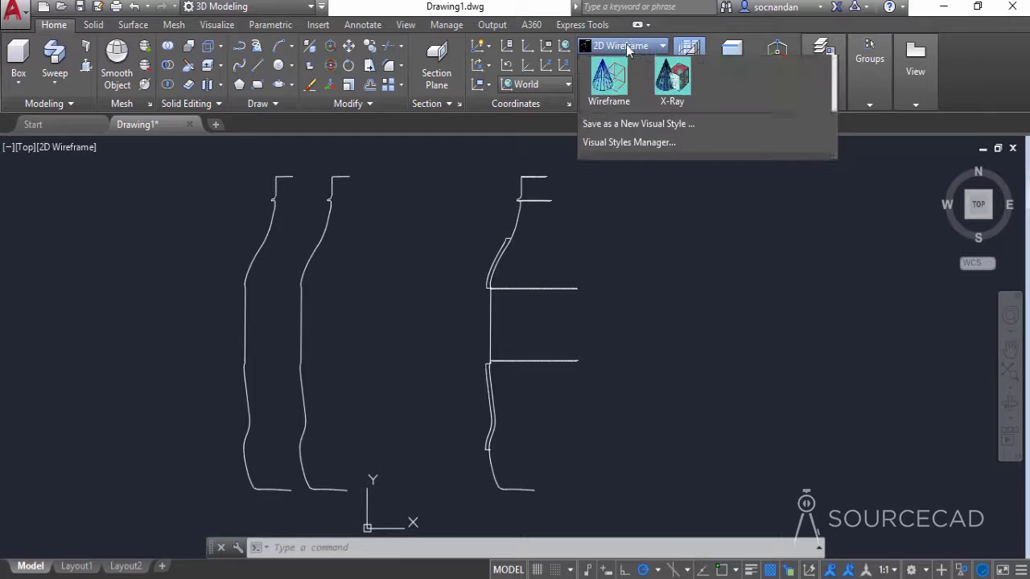
{"action": "left_click", "coordinate": [727, 86]}
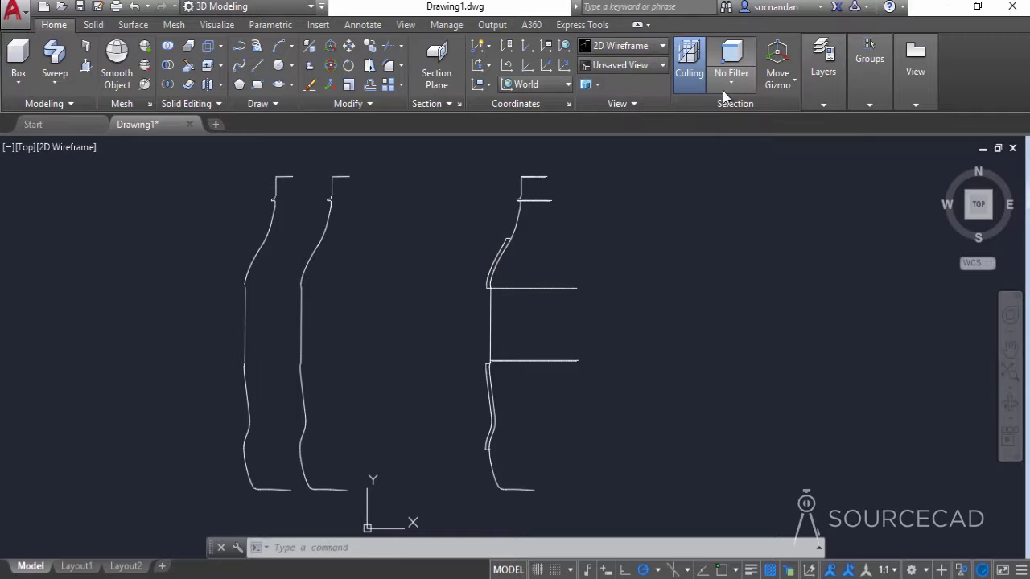
{"action": "scroll", "coordinate": [515, 235], "scroll_direction": "up", "scroll_amount": 5}
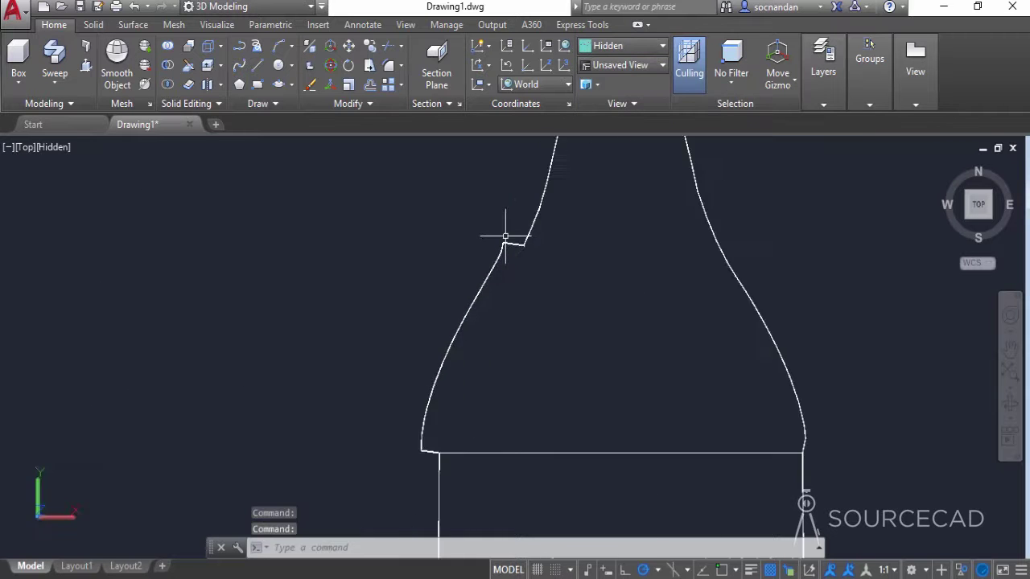
{"action": "left_click", "coordinate": [626, 46]}
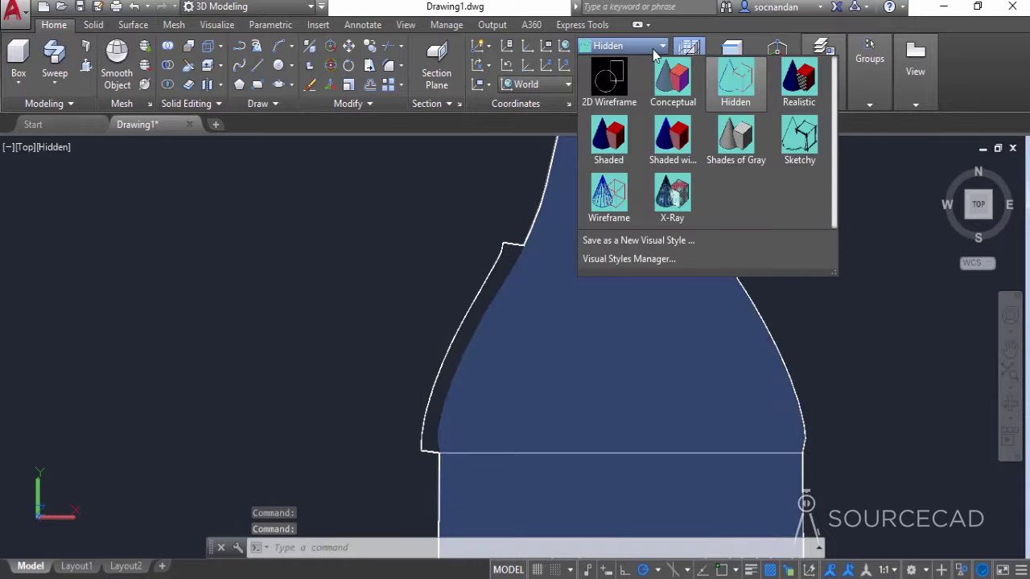
{"action": "left_click", "coordinate": [611, 101]}
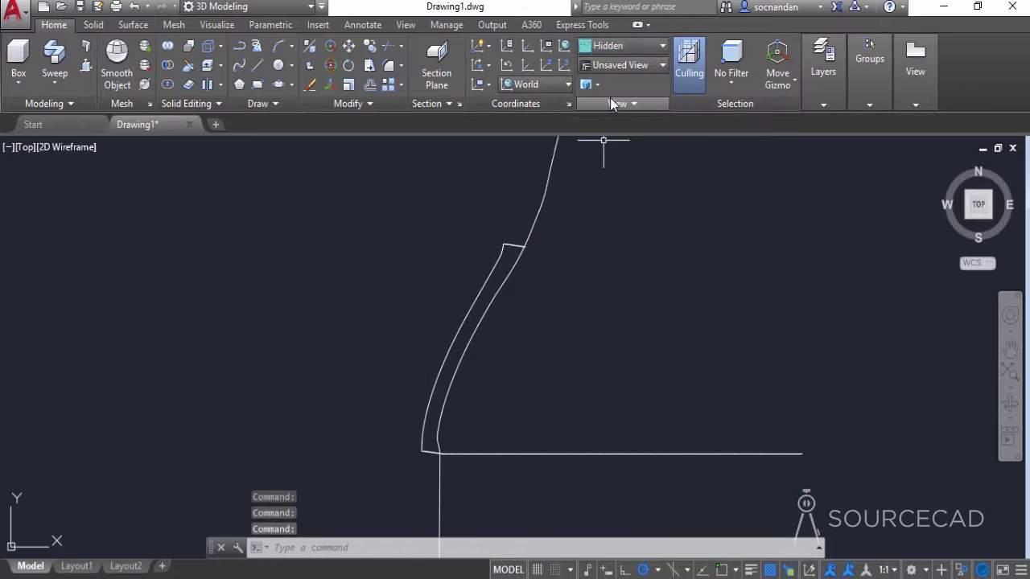
{"action": "left_click", "coordinate": [638, 50]}
{"action": "left_click", "coordinate": [675, 187]}
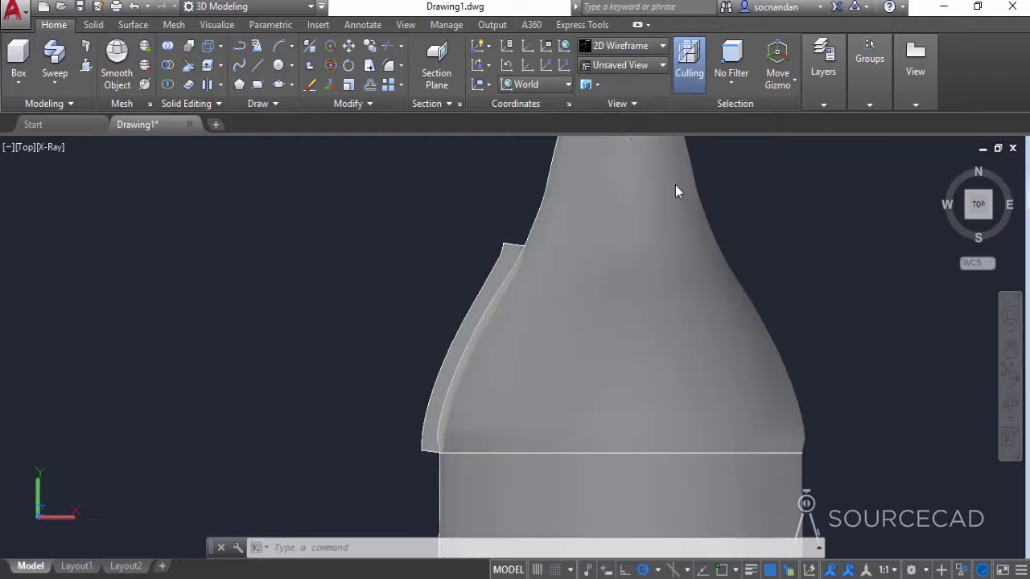
{"action": "mouse_move", "coordinate": [380, 389]}
{"action": "middle_mouse_down"}
{"action": "mouse_move", "coordinate": [386, 368]}
{"action": "mouse_move", "coordinate": [325, 320]}
{"action": "mouse_move", "coordinate": [417, 275]}
{"action": "middle_mouse_up"}
{"action": "scroll", "coordinate": [326, 319], "scroll_direction": "down", "scroll_amount": 4}
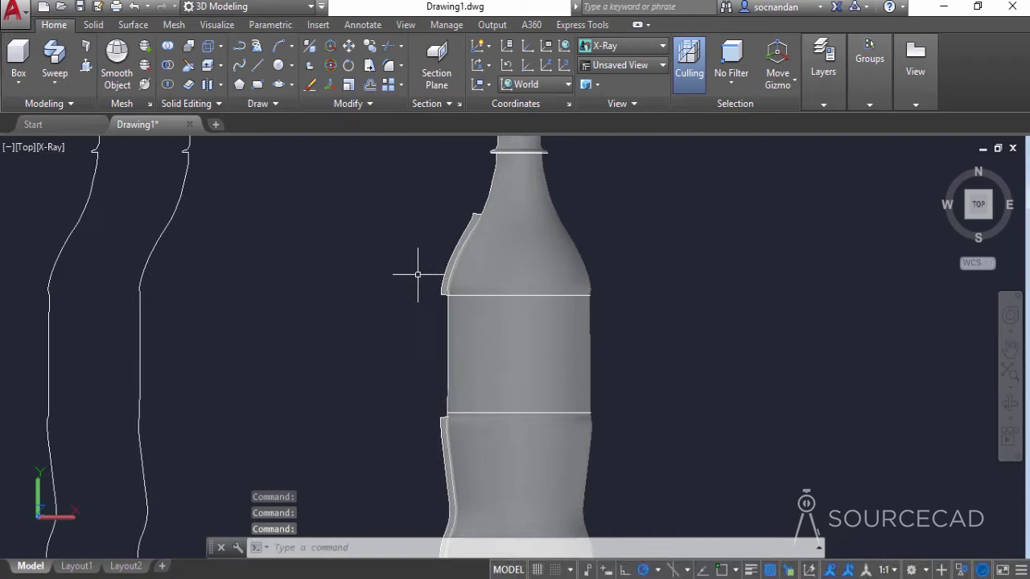
Run INTERFERE: both groove solids versus the bottle body, reporting 2 interfering pairs
{"action": "left_click", "coordinate": [189, 48]}
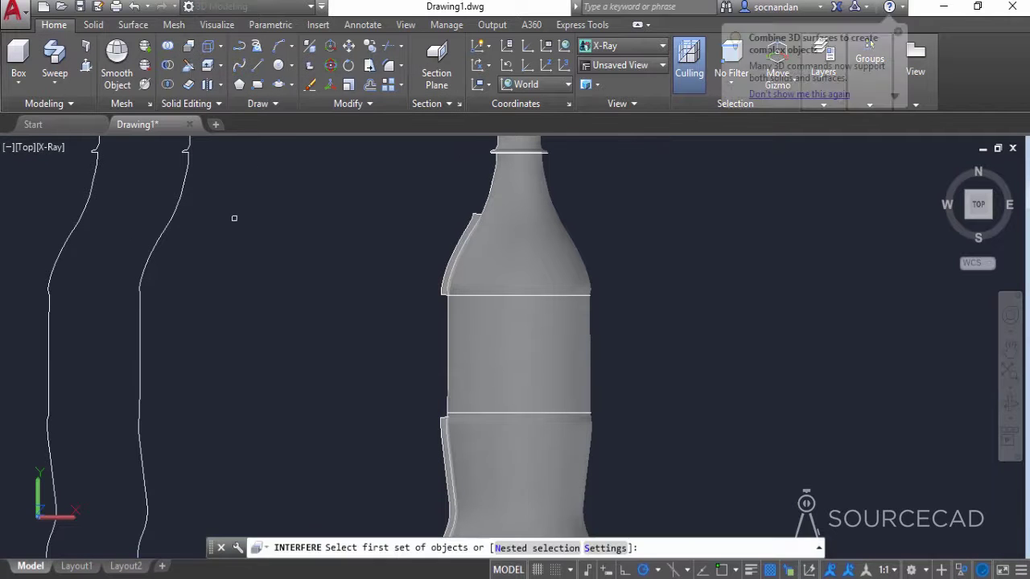
{"action": "left_click", "coordinate": [455, 242]}
{"action": "left_click", "coordinate": [440, 430]}
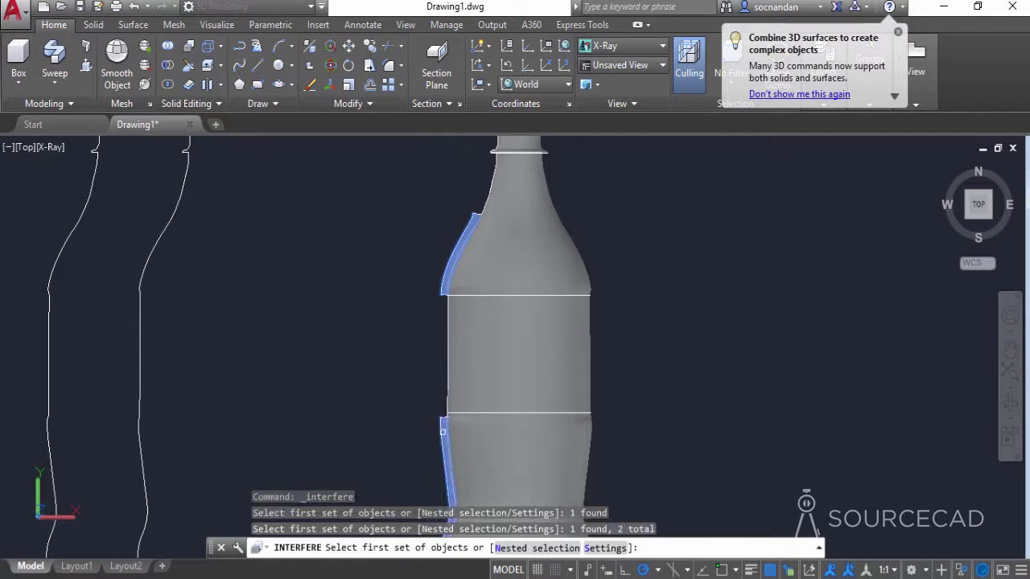
{"action": "right_click", "coordinate": [400, 335]}
{"action": "left_click", "coordinate": [419, 346]}
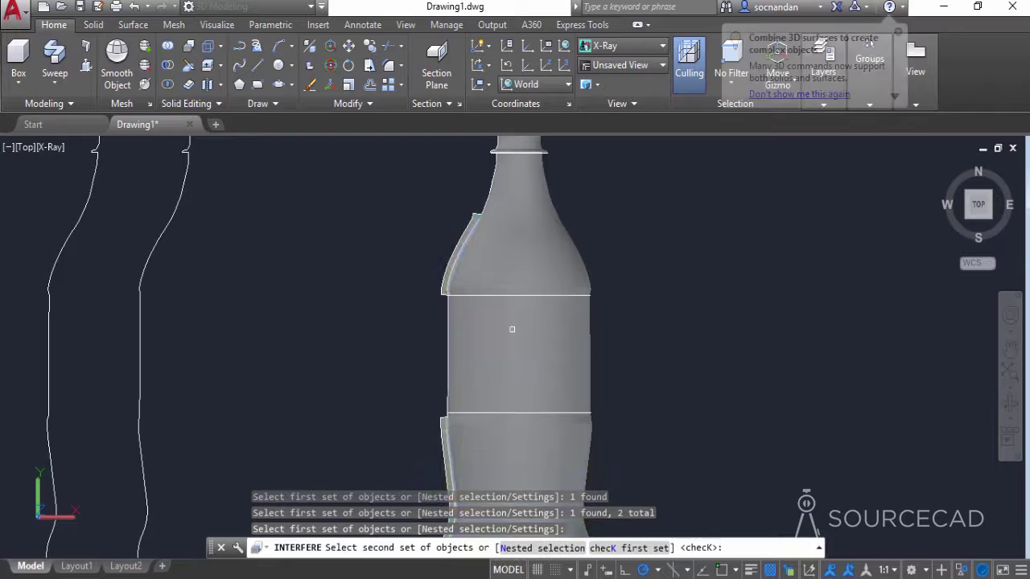
{"action": "left_click", "coordinate": [517, 327]}
{"action": "right_click", "coordinate": [376, 330]}
{"action": "left_click", "coordinate": [385, 338]}
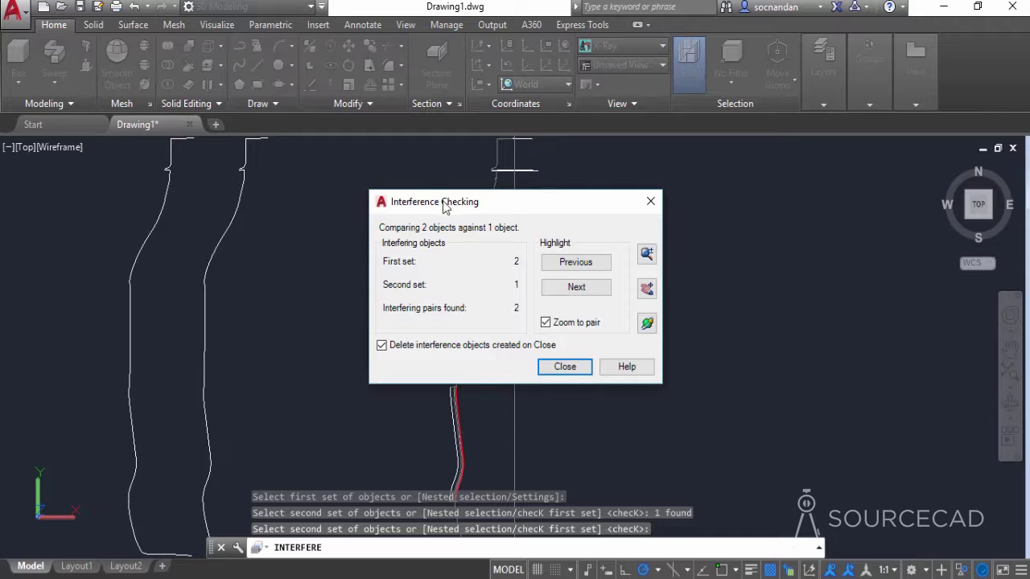
Orbit around the red interference pieces in 3D, then exit orbit back to the results
{"action": "left_click", "coordinate": [648, 324]}
{"action": "left_click_drag", "start_coordinate": [447, 309], "coordinate": [397, 360]}
{"action": "scroll", "coordinate": [397, 360], "scroll_direction": "up", "scroll_amount": 6}
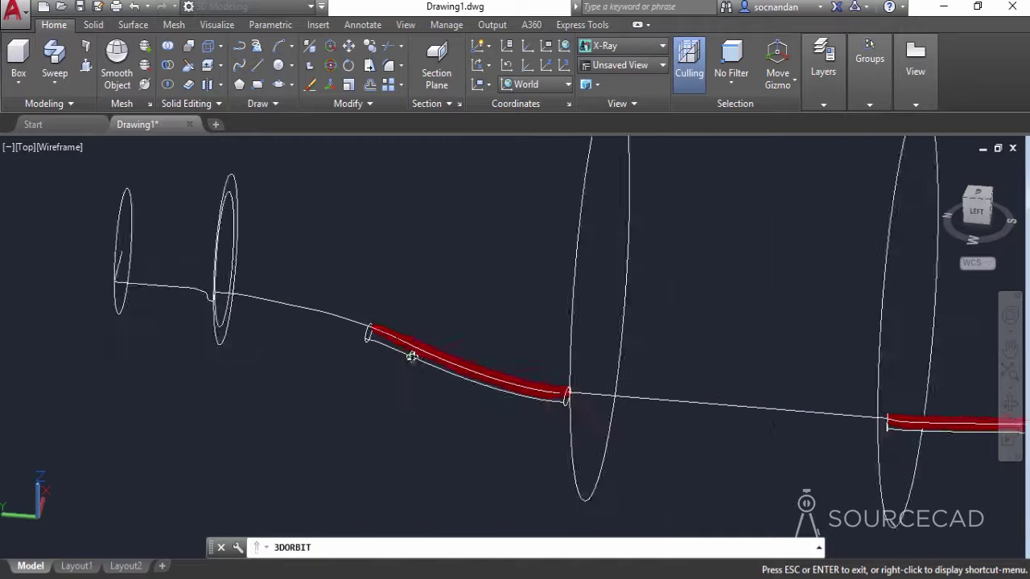
{"action": "left_click_drag", "start_coordinate": [636, 278], "coordinate": [569, 367]}
{"action": "mouse_move", "coordinate": [534, 388]}
{"action": "left_mouse_down"}
{"action": "mouse_move", "coordinate": [432, 230]}
{"action": "mouse_move", "coordinate": [437, 294]}
{"action": "mouse_move", "coordinate": [467, 308]}
{"action": "mouse_move", "coordinate": [469, 202]}
{"action": "mouse_move", "coordinate": [471, 333]}
{"action": "mouse_move", "coordinate": [456, 411]}
{"action": "mouse_move", "coordinate": [427, 263]}
{"action": "mouse_move", "coordinate": [469, 214]}
{"action": "mouse_move", "coordinate": [409, 327]}
{"action": "mouse_move", "coordinate": [465, 335]}
{"action": "mouse_move", "coordinate": [512, 430]}
{"action": "mouse_move", "coordinate": [416, 272]}
{"action": "mouse_move", "coordinate": [462, 461]}
{"action": "mouse_move", "coordinate": [482, 420]}
{"action": "mouse_move", "coordinate": [404, 338]}
{"action": "mouse_move", "coordinate": [444, 237]}
{"action": "mouse_move", "coordinate": [443, 252]}
{"action": "mouse_move", "coordinate": [355, 270]}
{"action": "mouse_move", "coordinate": [361, 287]}
{"action": "mouse_move", "coordinate": [395, 276]}
{"action": "mouse_move", "coordinate": [545, 398]}
{"action": "left_mouse_up"}
{"action": "middle_click_drag", "start_coordinate": [544, 398], "coordinate": [560, 460]}
{"action": "left_click_drag", "start_coordinate": [559, 458], "coordinate": [568, 413]}
{"action": "right_click", "coordinate": [561, 217]}
{"action": "left_click", "coordinate": [581, 230]}
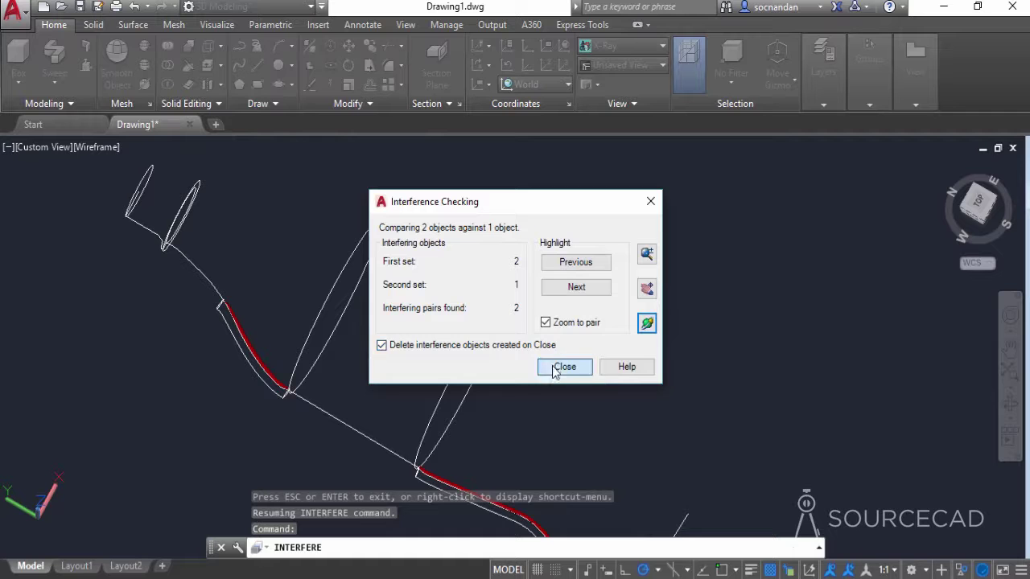
Close Interference Checking and return to the upright top view of the bottle, zoomed in
{"action": "left_click", "coordinate": [557, 370]}
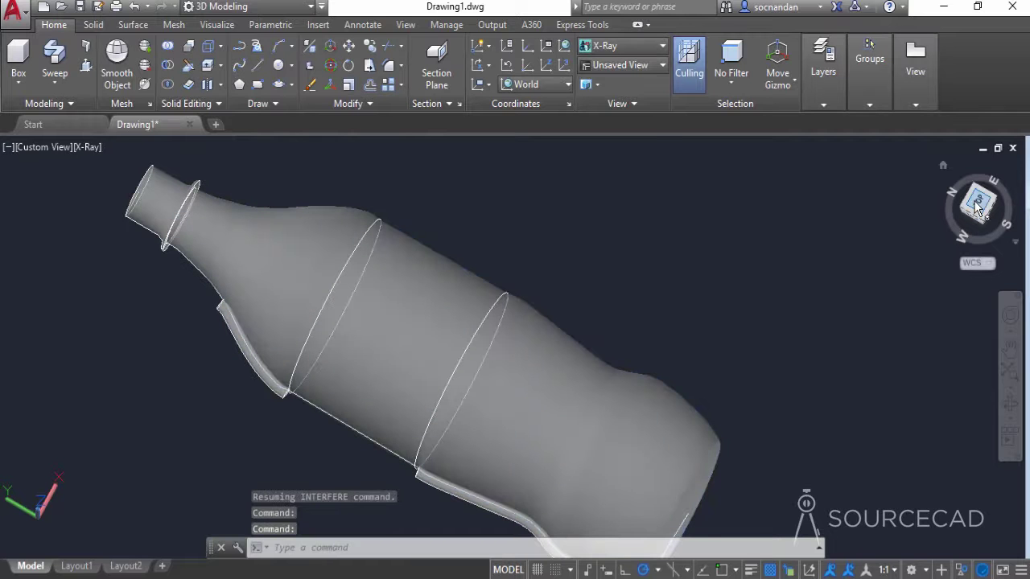
{"action": "left_click", "coordinate": [977, 201]}
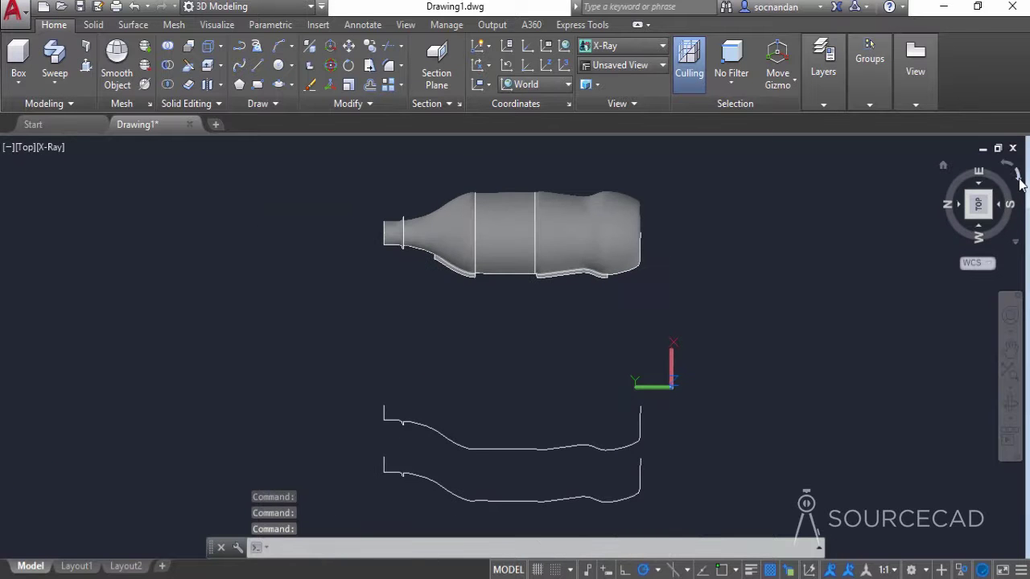
{"action": "left_click", "coordinate": [1016, 187]}
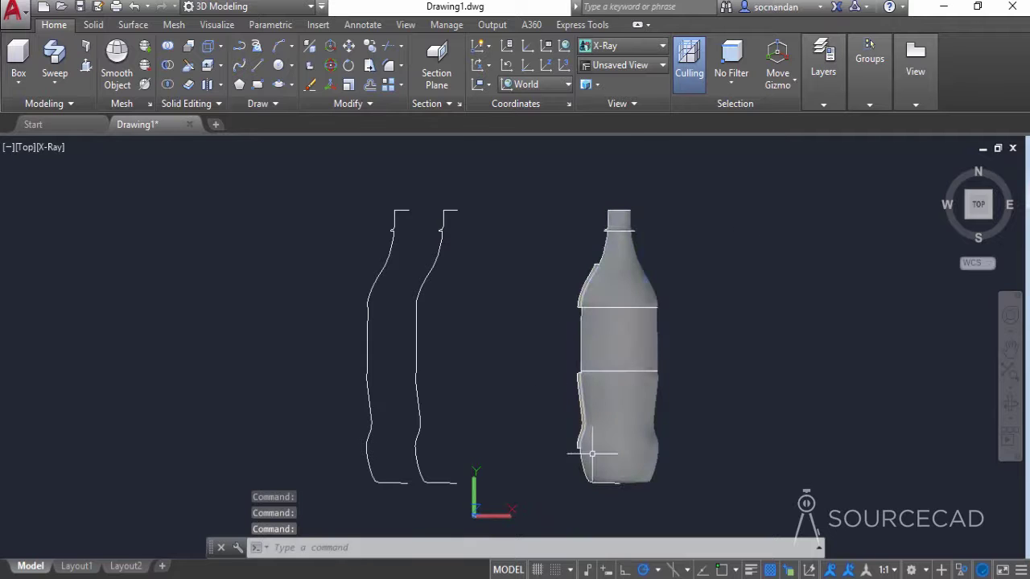
{"action": "scroll", "coordinate": [563, 432], "scroll_direction": "up", "scroll_amount": 8}
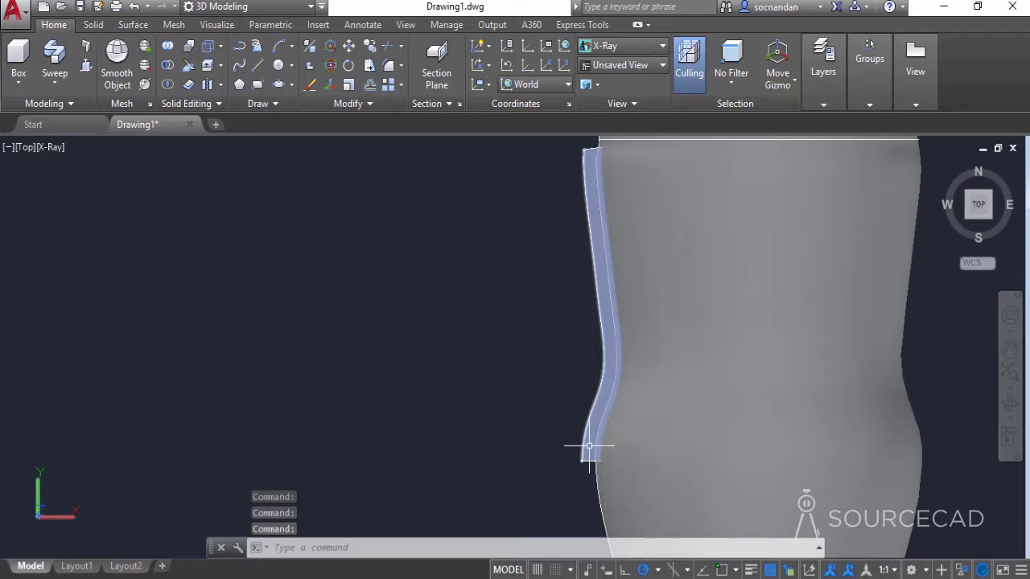
Try stretching the lower groove piece's bottom corner outward, then cancel the stretch
{"action": "left_click", "coordinate": [588, 445]}
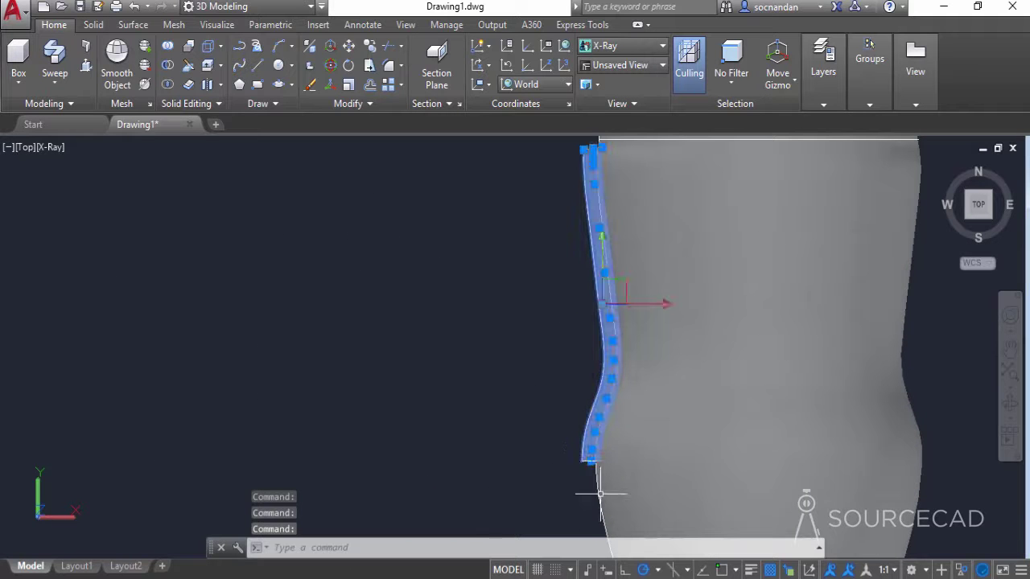
{"action": "scroll", "coordinate": [567, 502], "scroll_direction": "up", "scroll_amount": 5}
{"action": "middle_click_drag", "start_coordinate": [639, 471], "coordinate": [491, 415]}
{"action": "scroll", "coordinate": [491, 415], "scroll_direction": "up", "scroll_amount": 1}
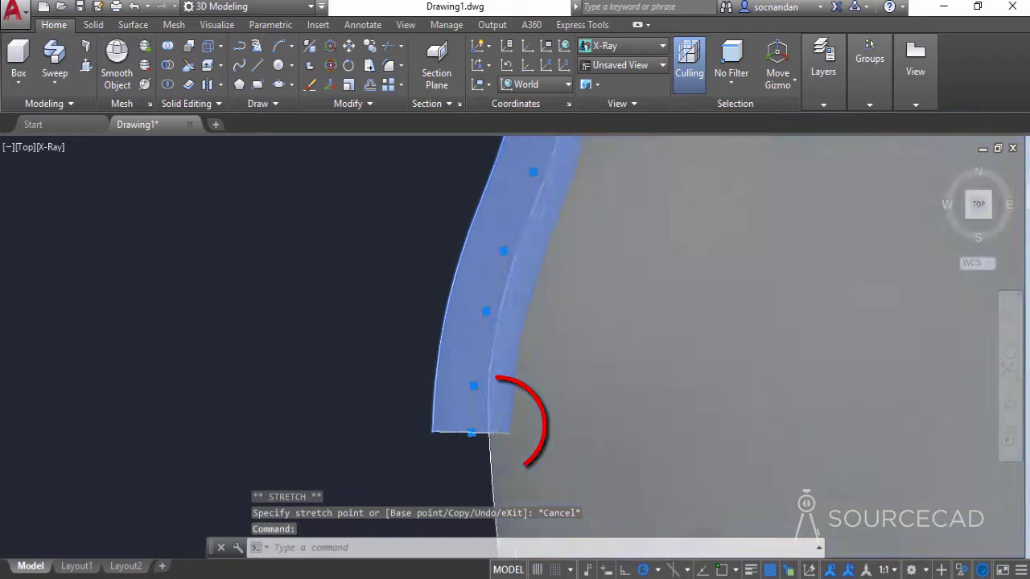
{"action": "left_click", "coordinate": [470, 432]}
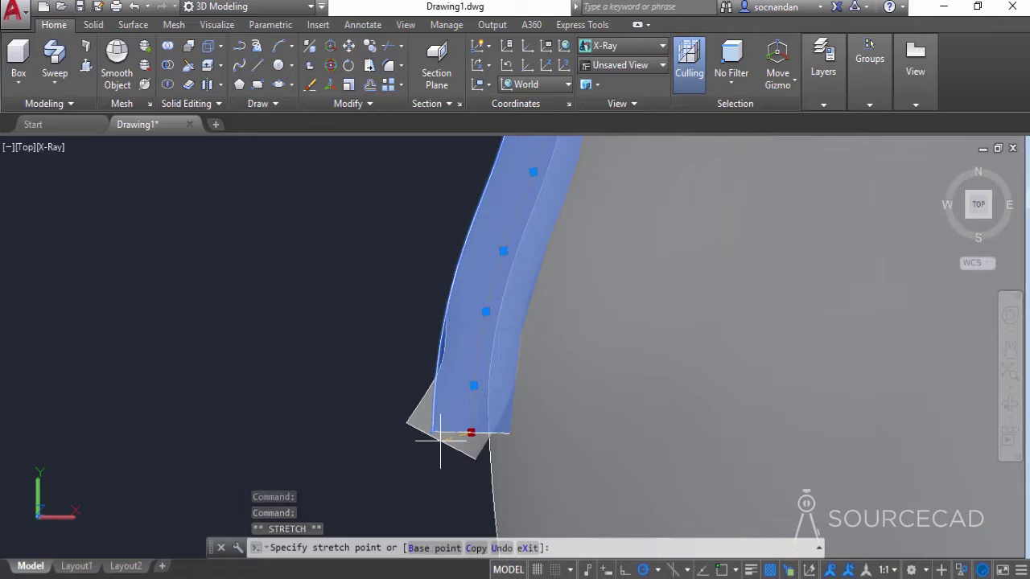
{"action": "left_click", "coordinate": [435, 439]}
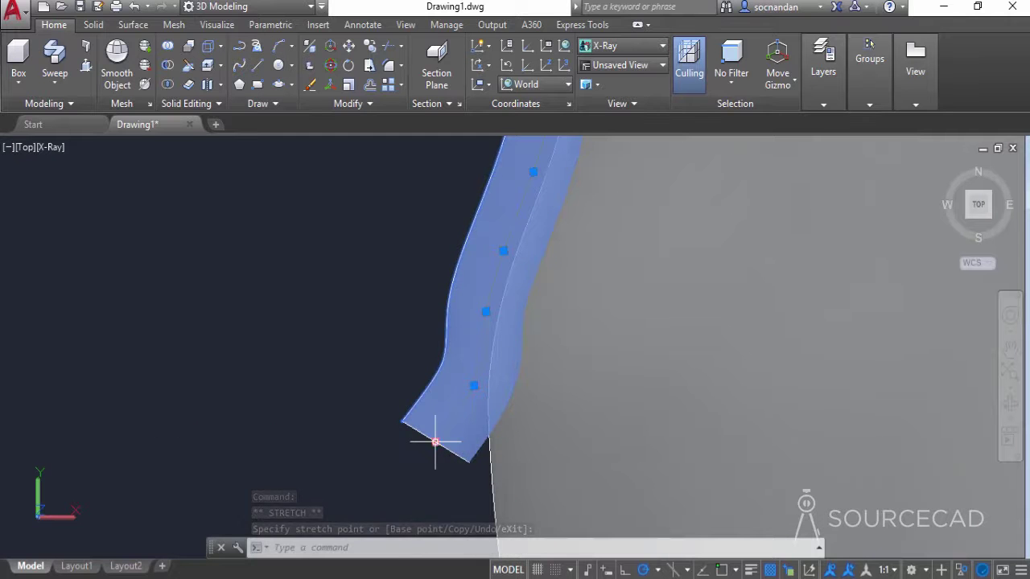
{"action": "left_click", "coordinate": [435, 441]}
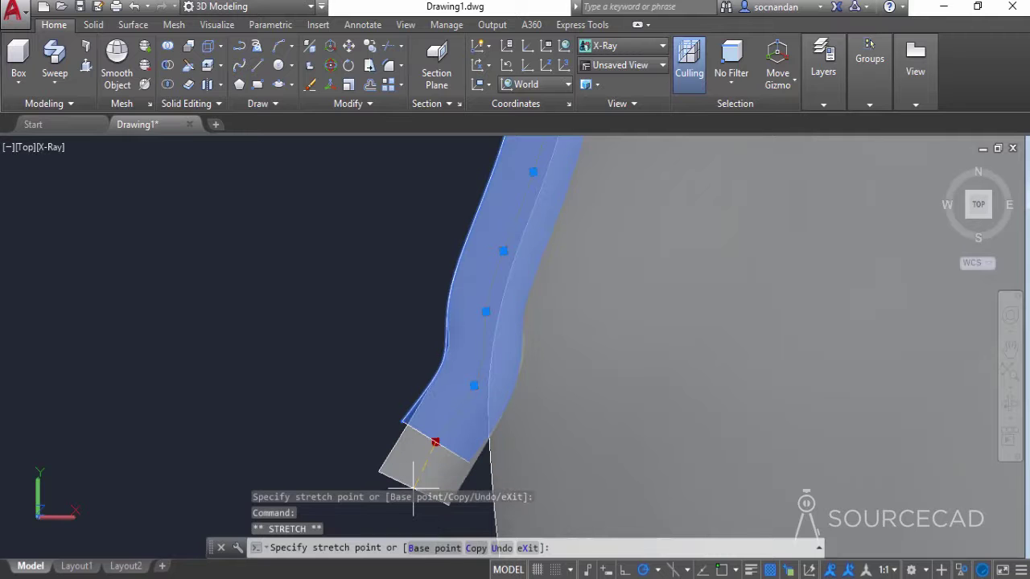
{"action": "middle_click_drag", "start_coordinate": [413, 487], "coordinate": [425, 421], "text": "shift"}
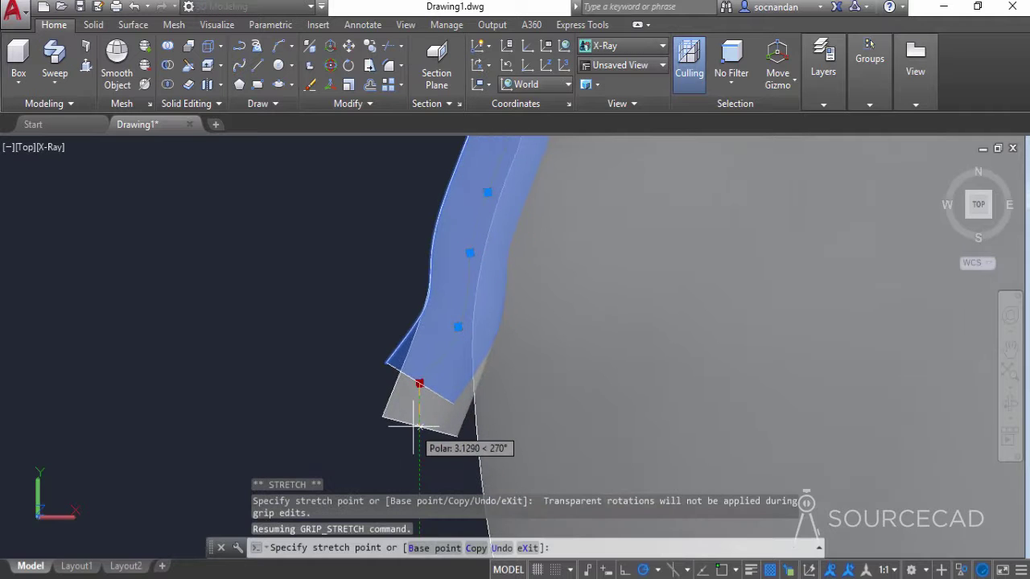
{"action": "key", "text": "Escape"}
{"action": "scroll", "coordinate": [349, 317], "scroll_direction": "down", "scroll_amount": 2}
{"action": "middle_click_drag", "start_coordinate": [350, 317], "coordinate": [507, 491]}
{"action": "scroll", "coordinate": [478, 515], "scroll_direction": "down", "scroll_amount": 2}
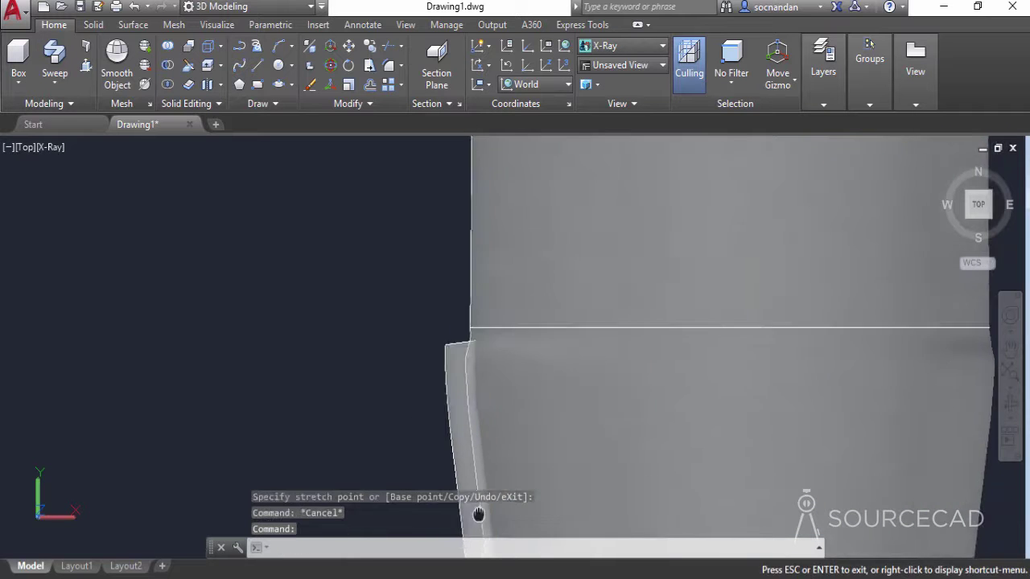
Stretch the lower groove's top corner up to the middle band line, then pan out
{"action": "left_click", "coordinate": [449, 366]}
{"action": "scroll", "coordinate": [460, 382], "scroll_direction": "up", "scroll_amount": 1}
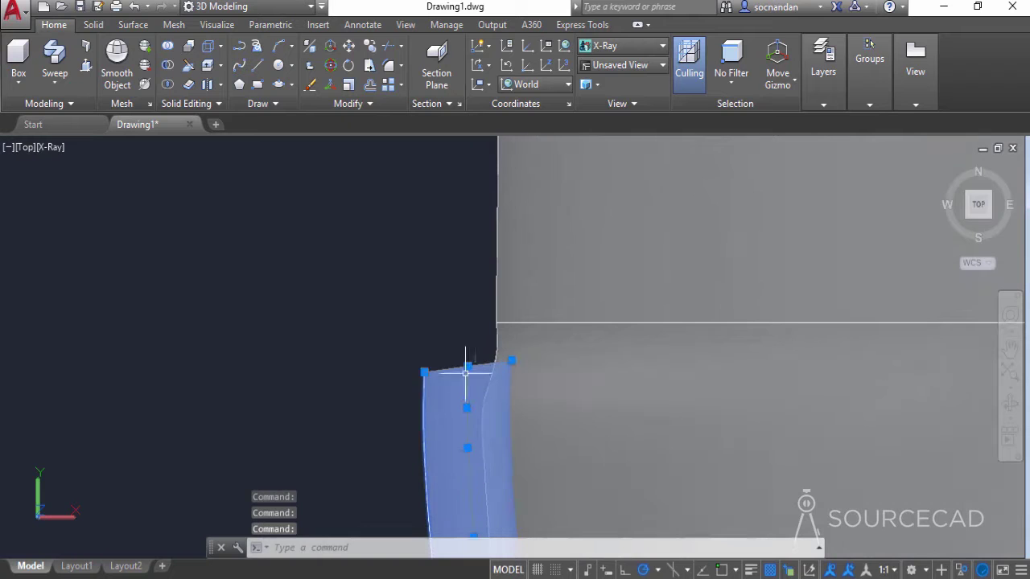
{"action": "left_click", "coordinate": [468, 367]}
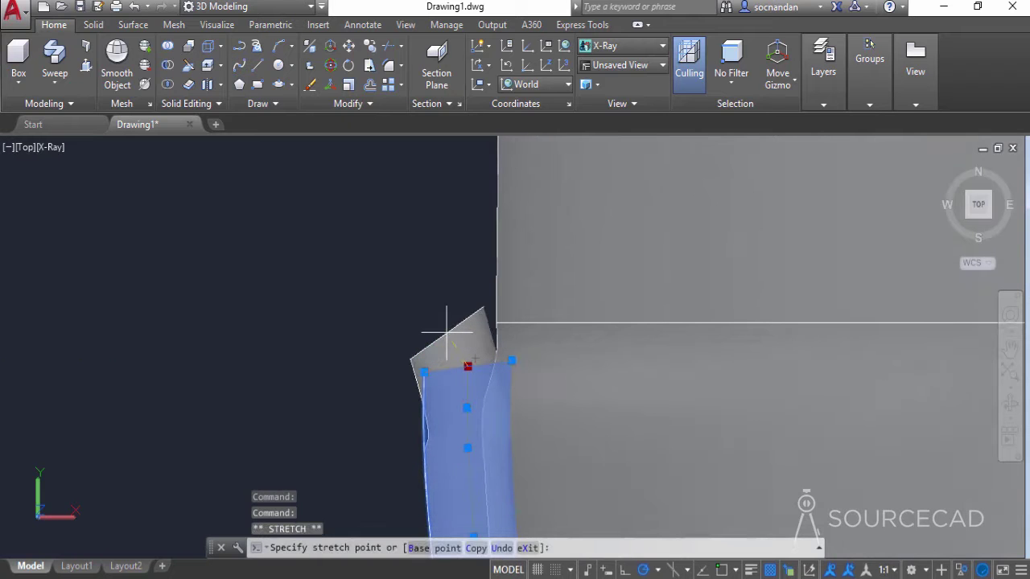
{"action": "left_click", "coordinate": [430, 266]}
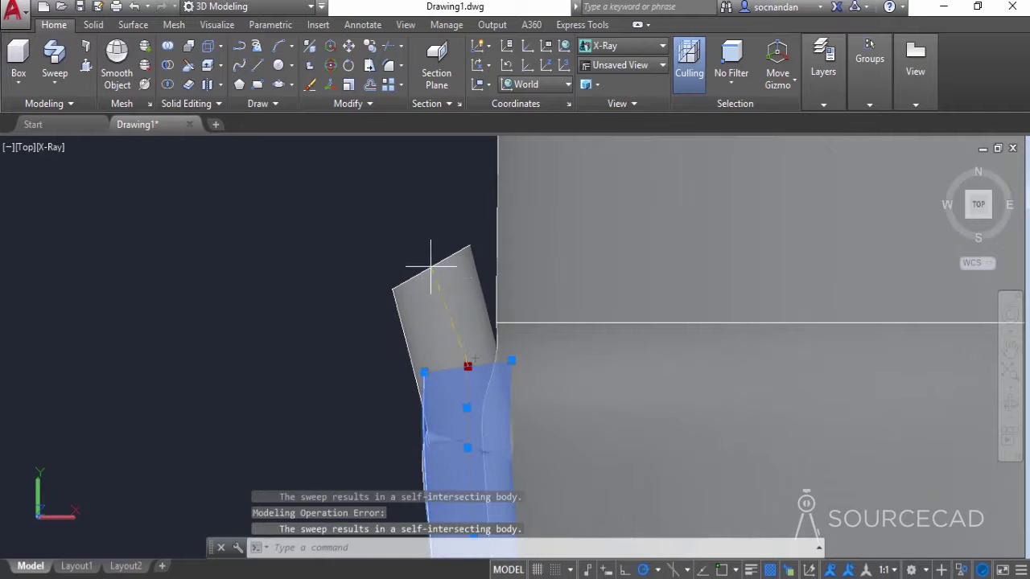
{"action": "left_click", "coordinate": [448, 329]}
{"action": "scroll", "coordinate": [453, 344], "scroll_direction": "down", "scroll_amount": 3}
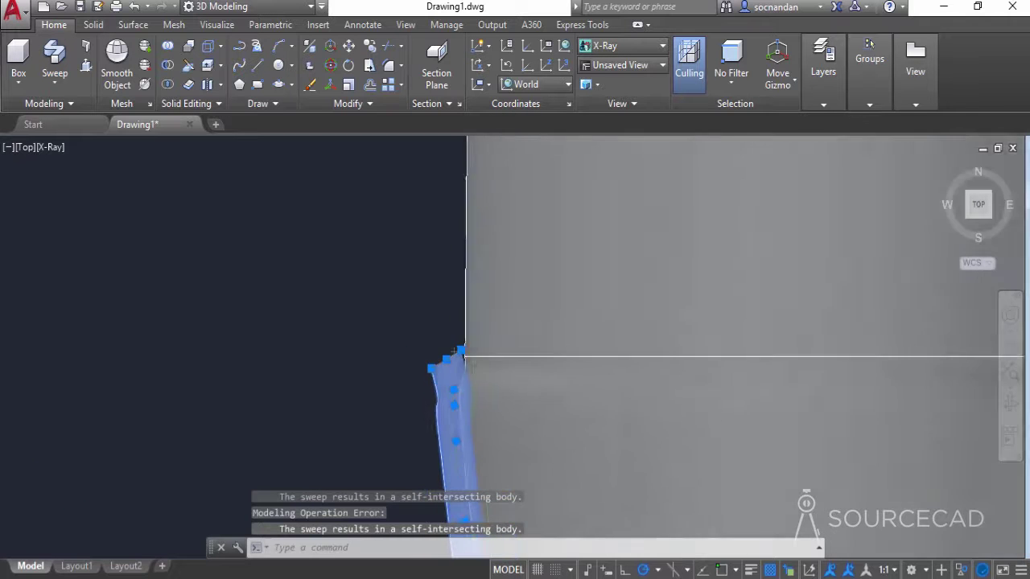
{"action": "middle_click_drag", "start_coordinate": [499, 249], "coordinate": [510, 283]}
{"action": "key", "text": "Escape"}
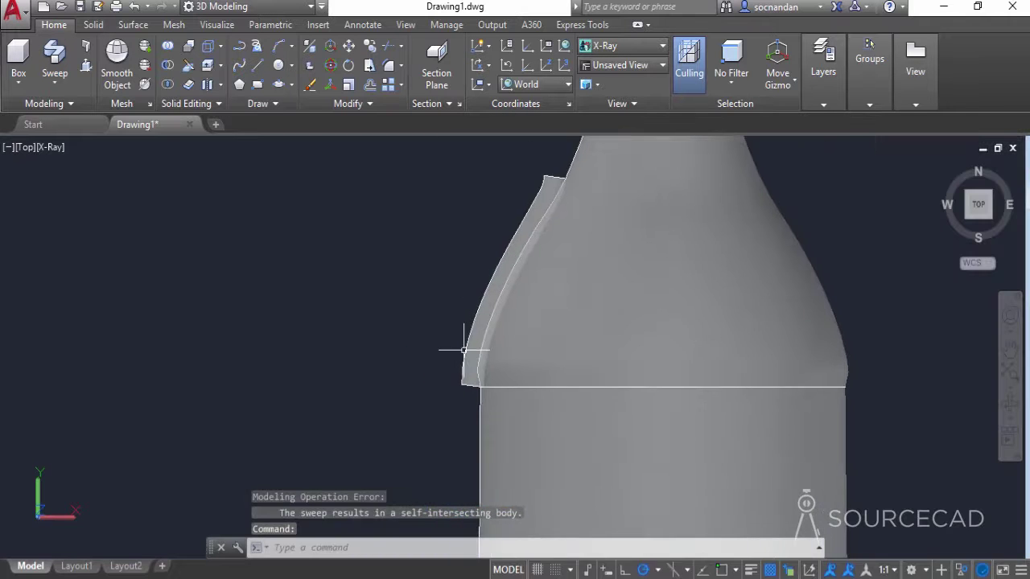
{"action": "left_click", "coordinate": [472, 357]}
{"action": "scroll", "coordinate": [465, 398], "scroll_direction": "up", "scroll_amount": 3}
{"action": "scroll", "coordinate": [533, 223], "scroll_direction": "down", "scroll_amount": 3}
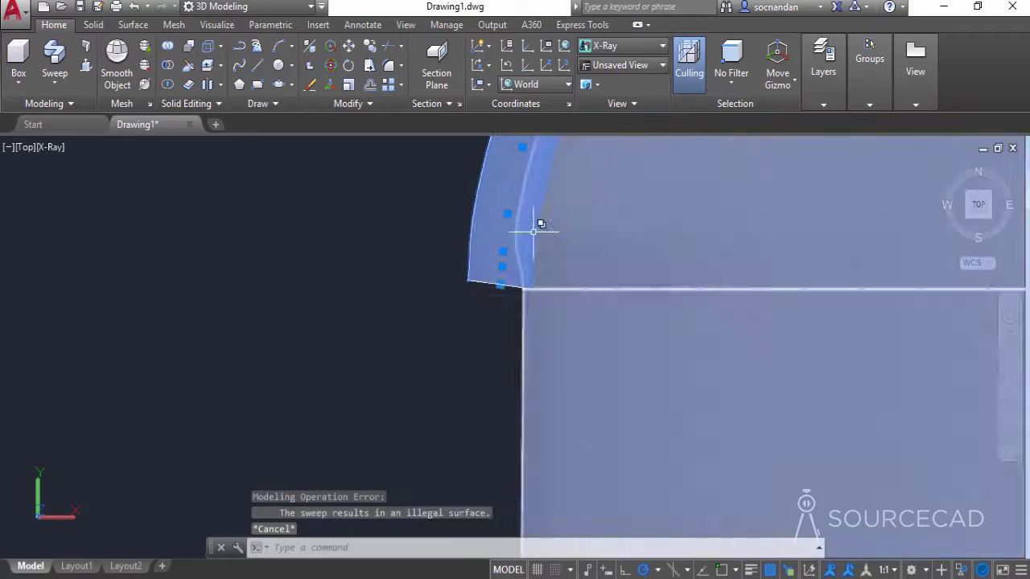
{"action": "scroll", "coordinate": [533, 222], "scroll_direction": "up", "scroll_amount": 4}
{"action": "middle_click_drag", "start_coordinate": [636, 232], "coordinate": [502, 530]}
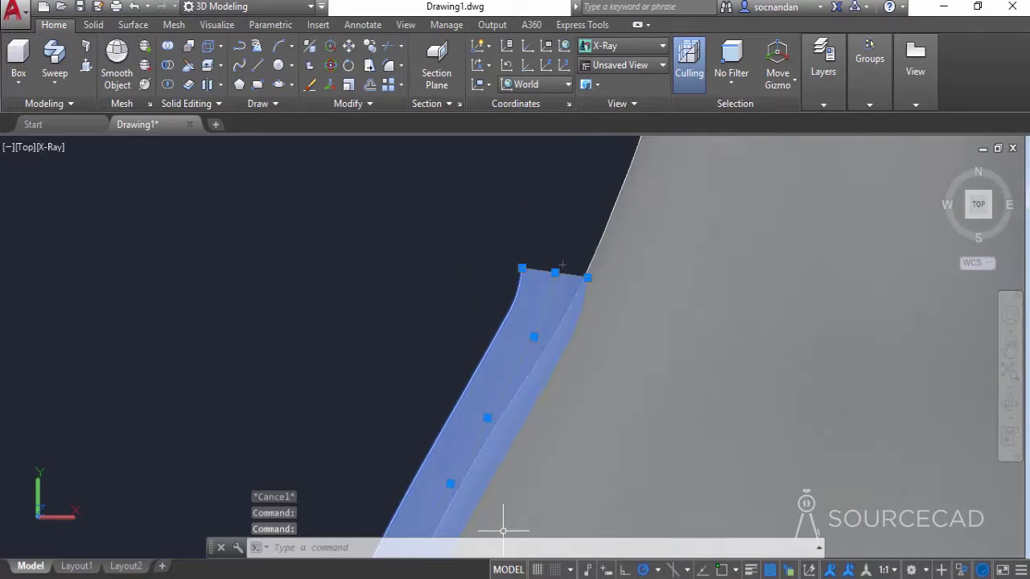
{"action": "left_click", "coordinate": [555, 272]}
{"action": "key", "text": "F10"}
{"action": "scroll", "coordinate": [567, 250], "scroll_direction": "up", "scroll_amount": 1}
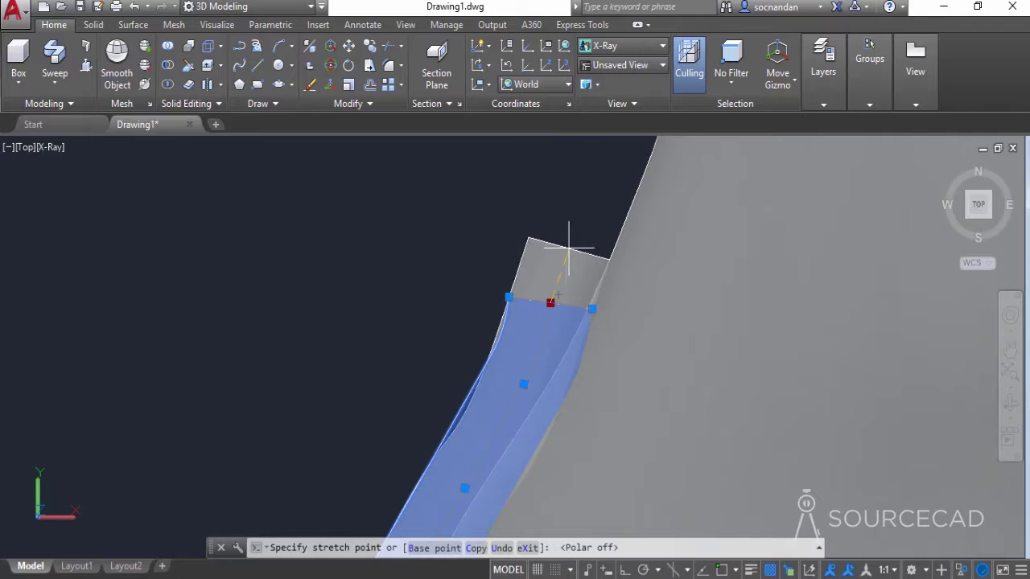
{"action": "scroll", "coordinate": [568, 239], "scroll_direction": "down", "scroll_amount": 1}
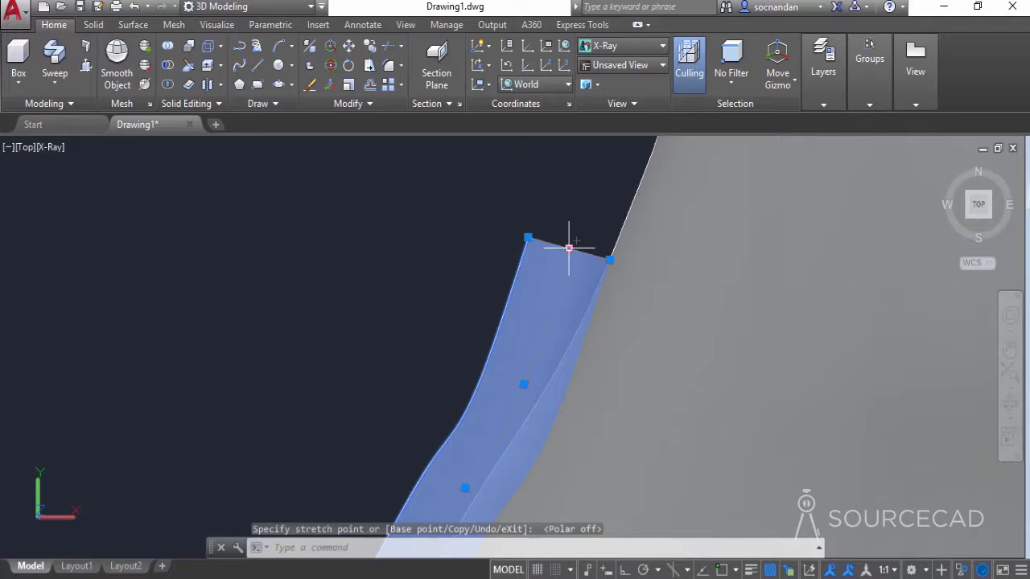
{"action": "key", "text": "Escape"}
{"action": "scroll", "coordinate": [443, 298], "scroll_direction": "down", "scroll_amount": 2}
{"action": "scroll", "coordinate": [443, 299], "scroll_direction": "down", "scroll_amount": 4}
{"action": "middle_click_drag", "start_coordinate": [674, 461], "coordinate": [616, 411]}
{"action": "middle_click_drag", "start_coordinate": [503, 331], "coordinate": [509, 295]}
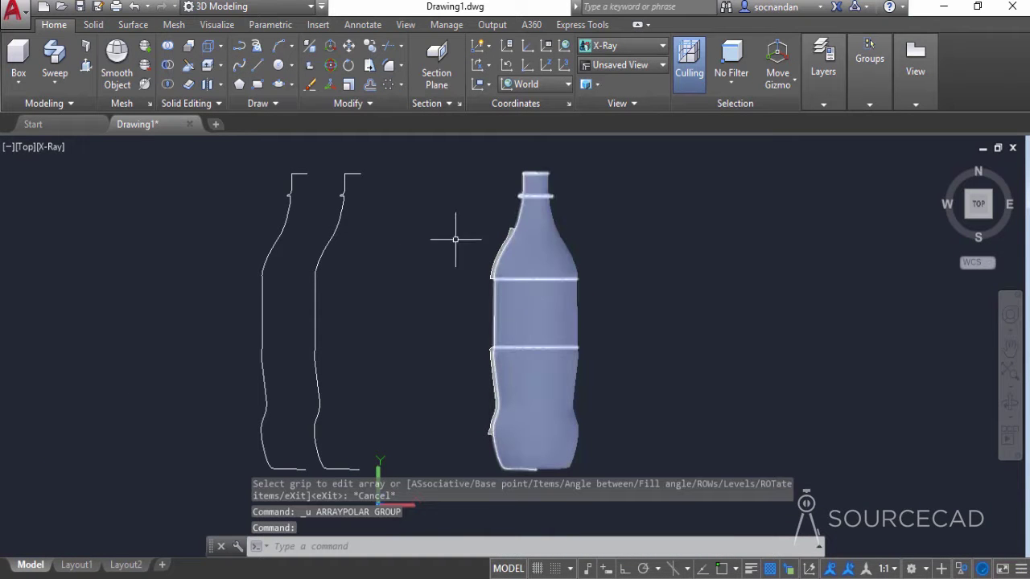
Start a polar array and window-select both groove solids
{"action": "left_click", "coordinate": [401, 84]}
{"action": "left_click", "coordinate": [412, 173]}
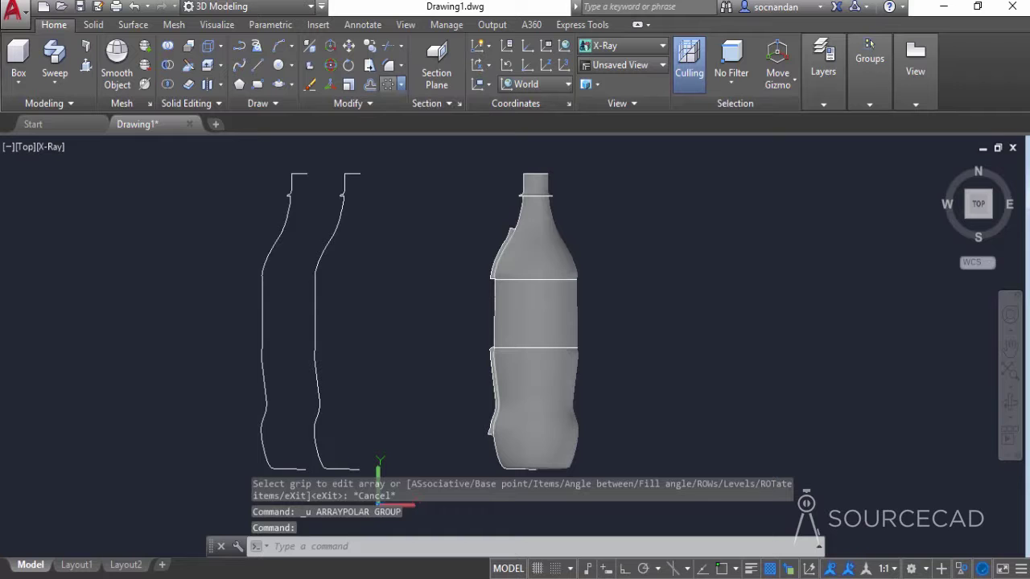
{"action": "left_click", "coordinate": [454, 214]}
{"action": "left_click", "coordinate": [526, 447]}
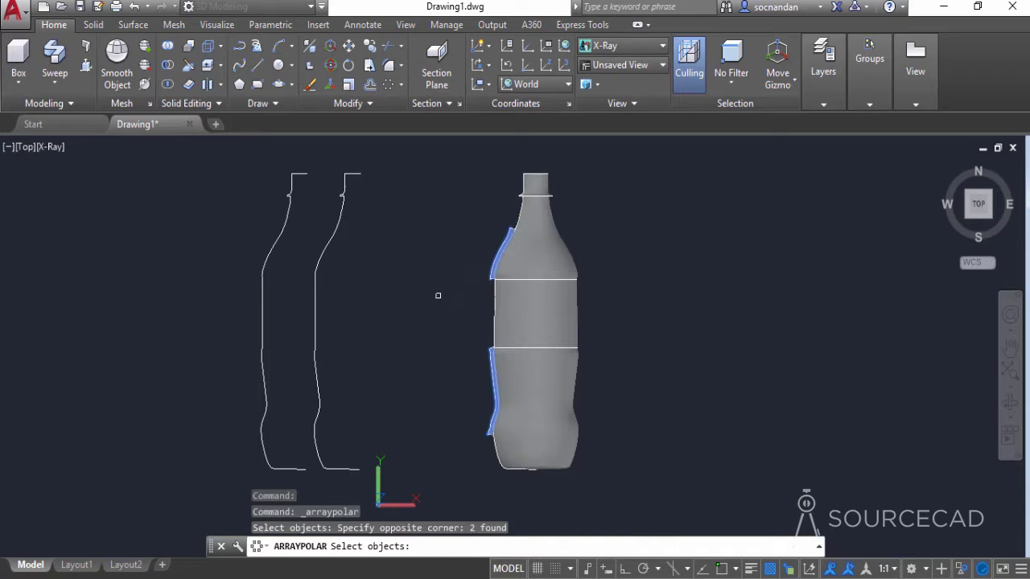
{"action": "key", "text": "Return"}
Set the array's rotation axis from the neck top to the base centre endpoint
{"action": "left_click", "coordinate": [599, 547]}
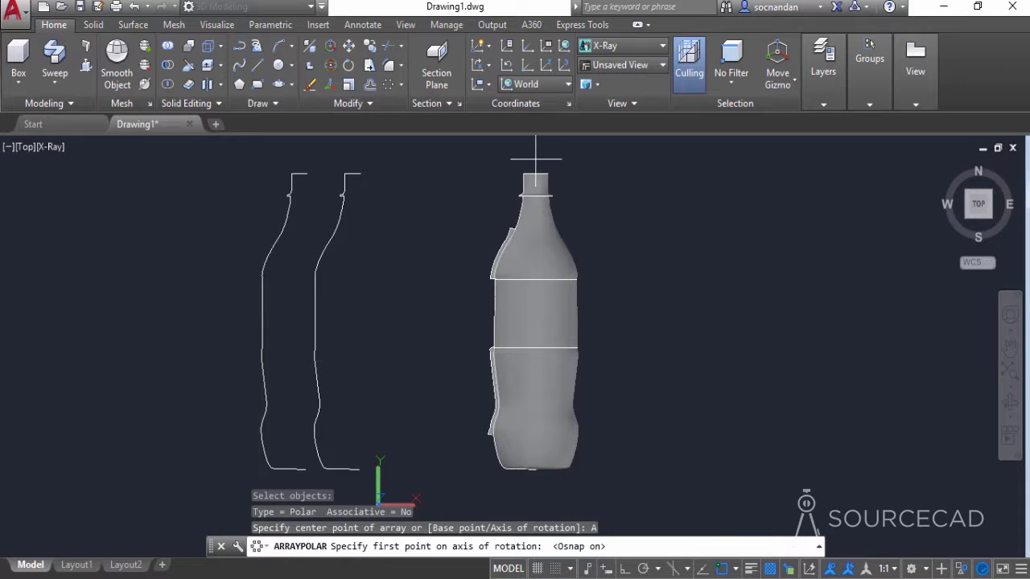
{"action": "scroll", "coordinate": [535, 173], "scroll_direction": "up", "scroll_amount": 3}
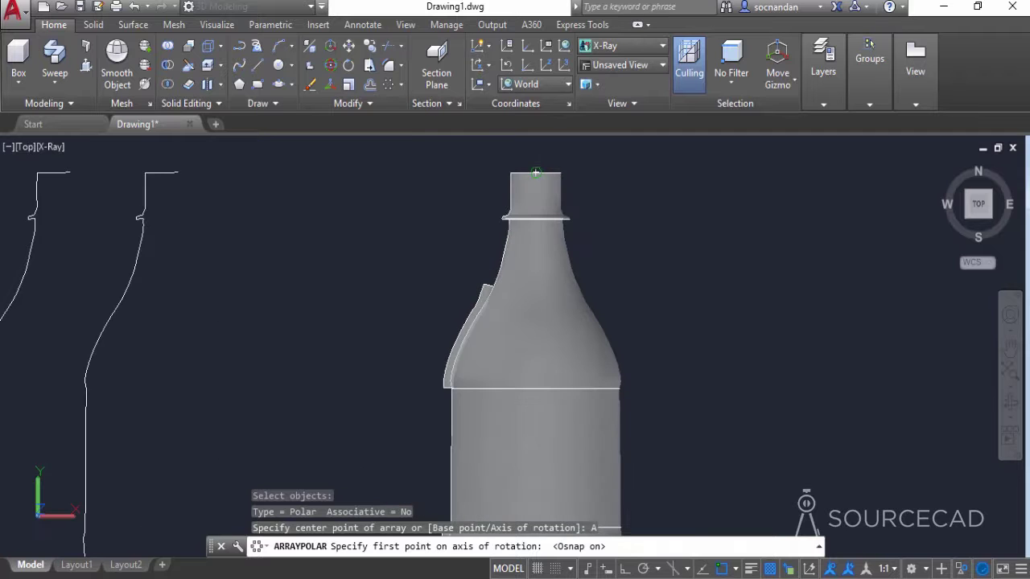
{"action": "left_click", "coordinate": [536, 173]}
{"action": "scroll", "coordinate": [539, 308], "scroll_direction": "down", "scroll_amount": 4}
{"action": "middle_click_drag", "start_coordinate": [541, 457], "coordinate": [552, 338]}
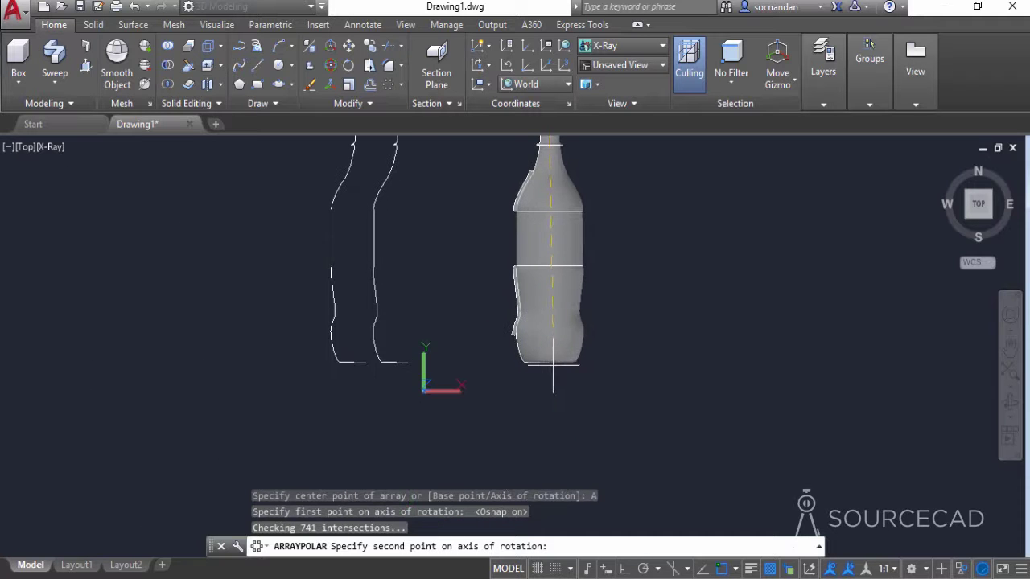
{"action": "scroll", "coordinate": [553, 364], "scroll_direction": "up", "scroll_amount": 4}
{"action": "scroll", "coordinate": [544, 358], "scroll_direction": "up", "scroll_amount": 4}
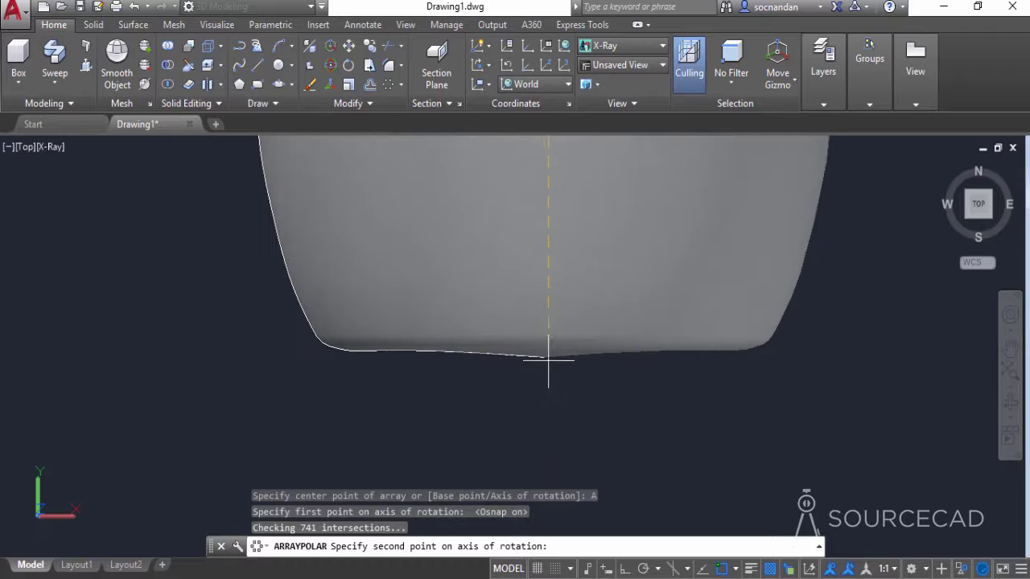
{"action": "right_click", "coordinate": [545, 358], "text": "shift"}
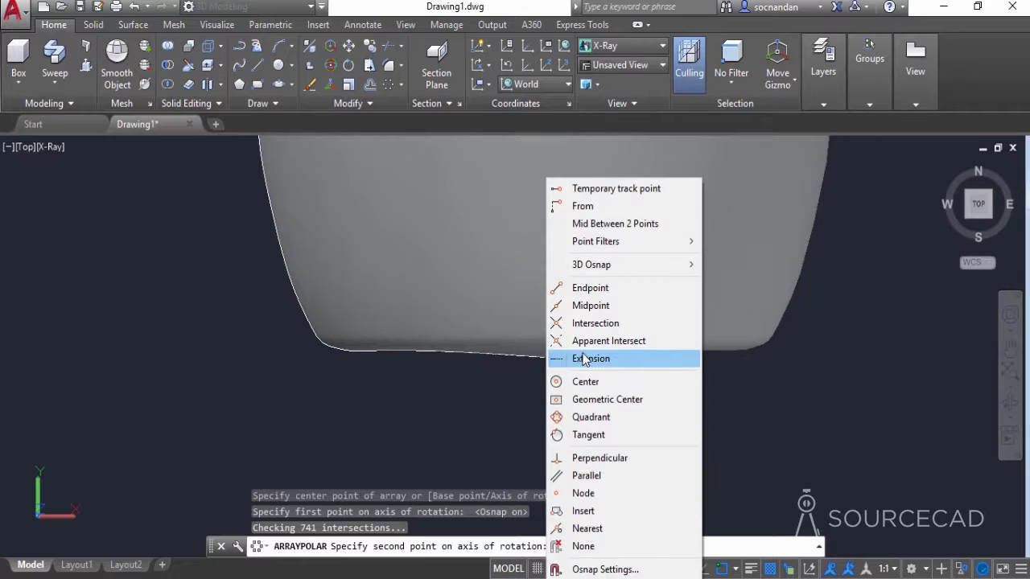
{"action": "left_click", "coordinate": [587, 287]}
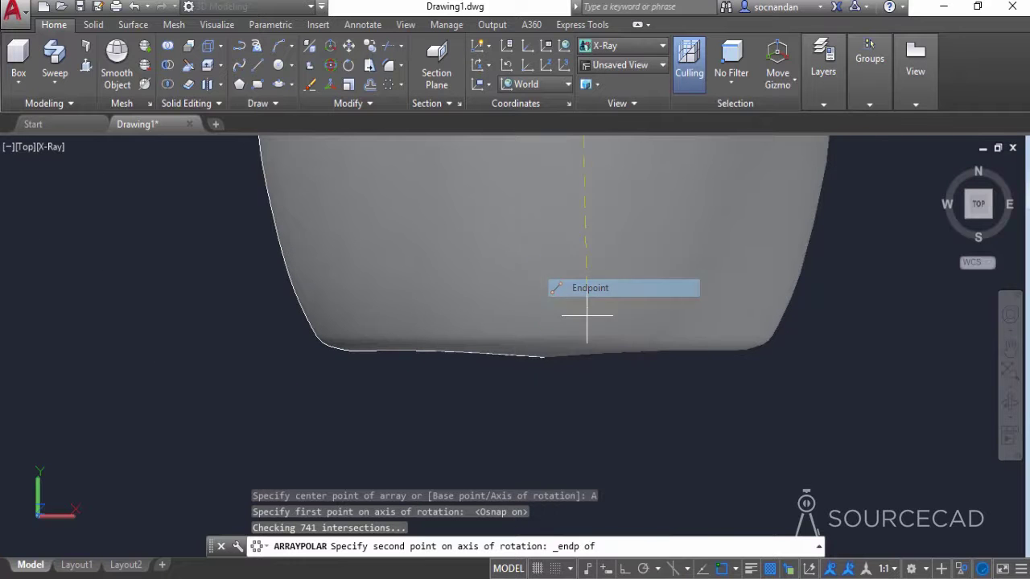
{"action": "left_click", "coordinate": [545, 358]}
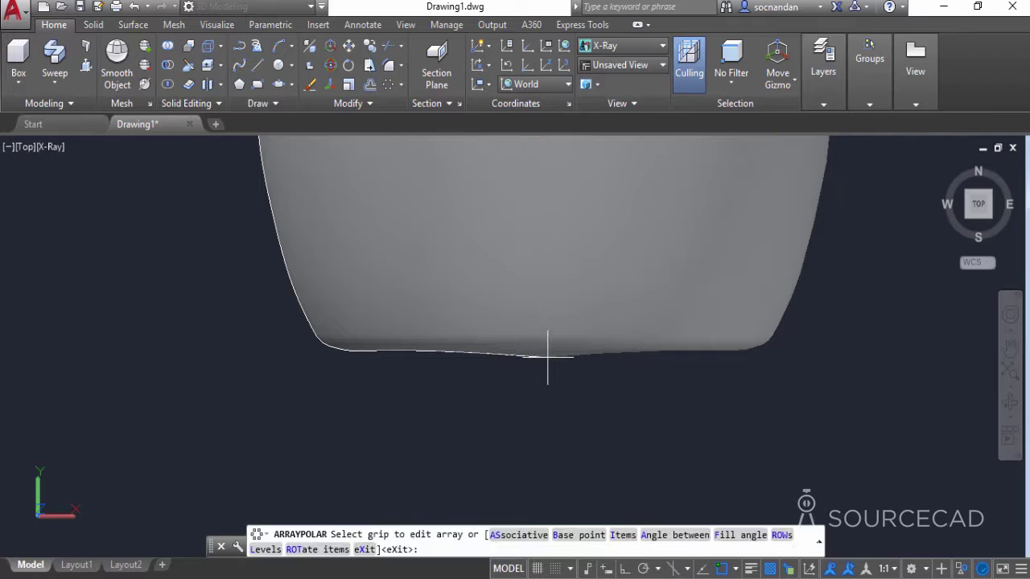
Set the groove array to 7 items spaced 51° apart and finish it
{"action": "scroll", "coordinate": [547, 357], "scroll_direction": "down", "scroll_amount": 6}
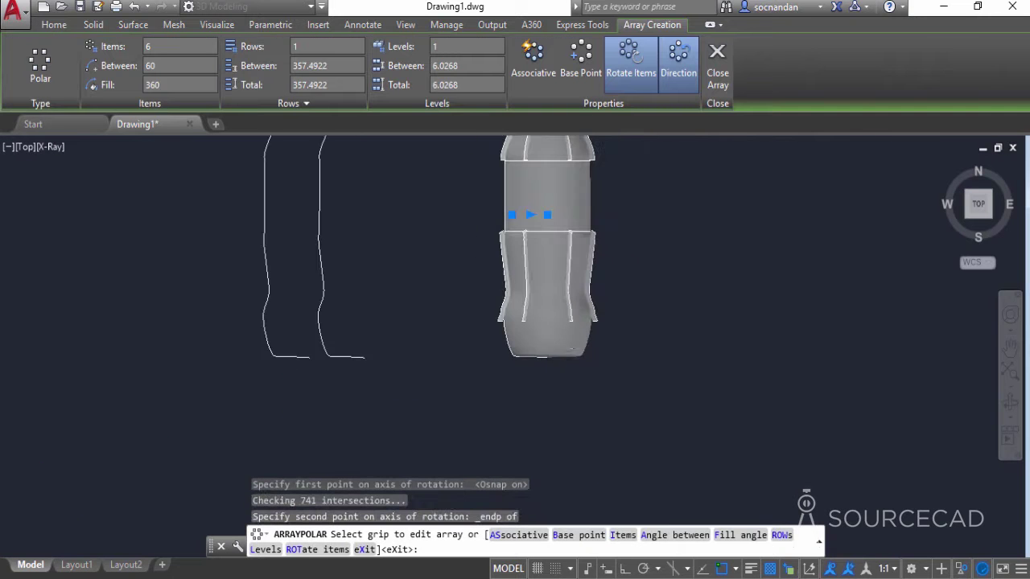
{"action": "middle_click_drag", "start_coordinate": [542, 214], "coordinate": [514, 341]}
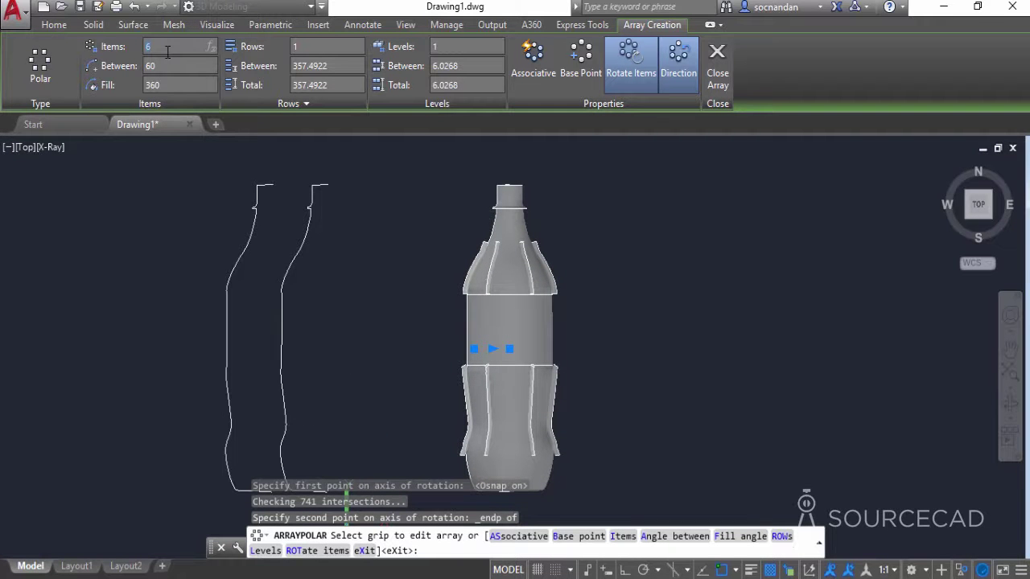
{"action": "key", "text": "Return"}
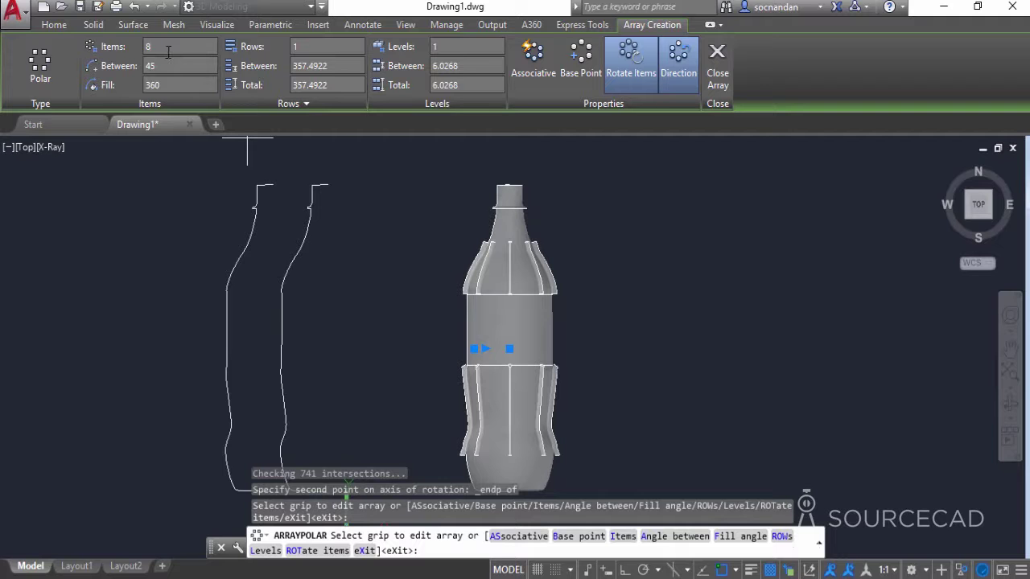
{"action": "key", "text": "Return"}
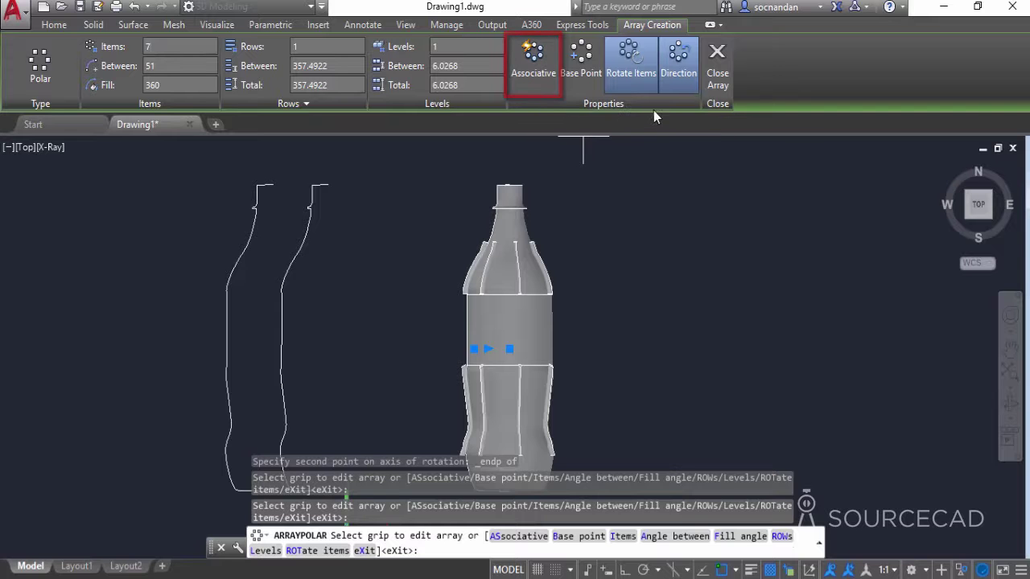
{"action": "key", "text": "Return"}
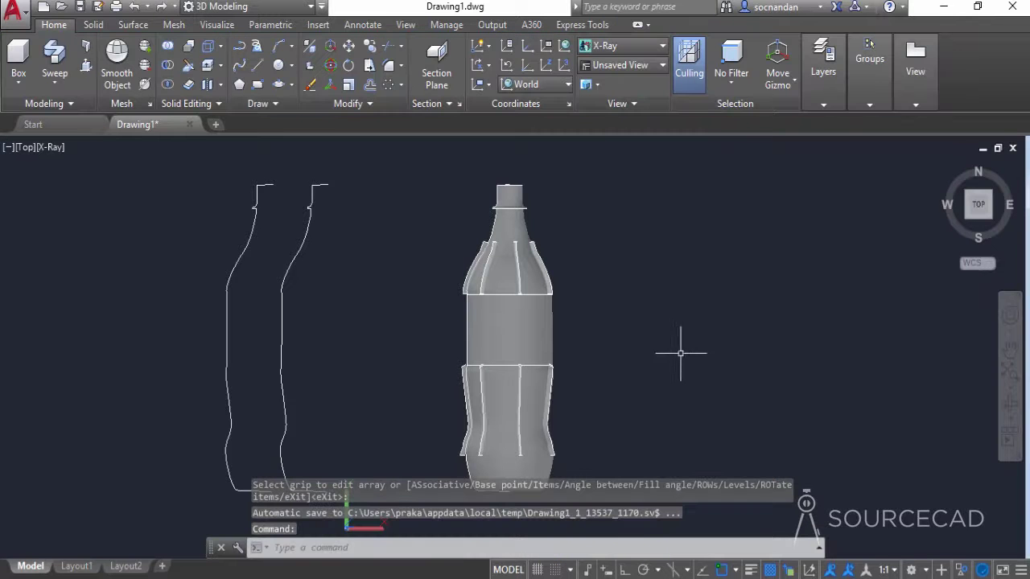
{"action": "scroll", "coordinate": [668, 346], "scroll_direction": "down", "scroll_amount": 2}
{"action": "middle_click_drag", "start_coordinate": [668, 346], "coordinate": [618, 333]}
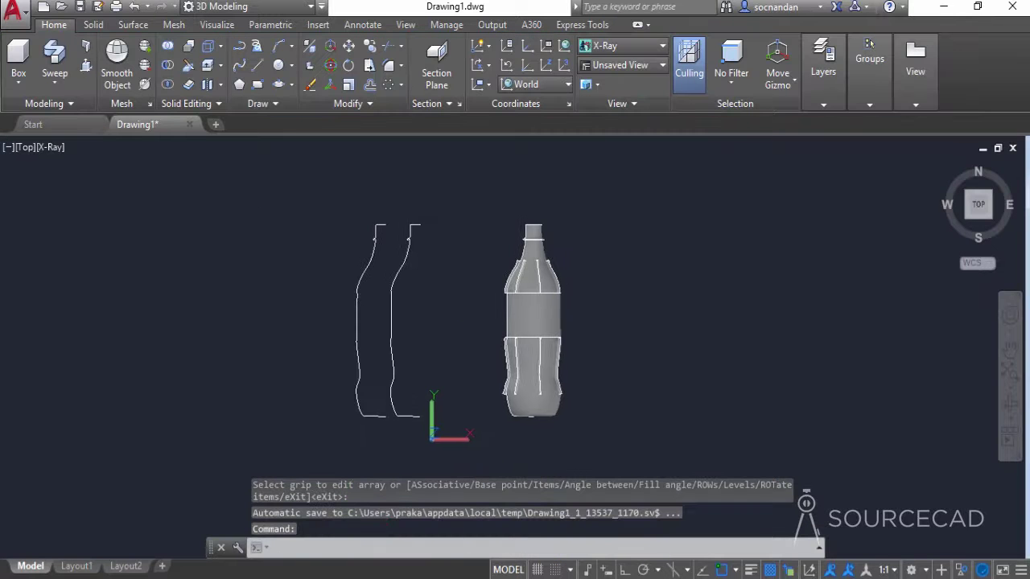
Free-orbit to a tilted 3D view of the fluted bottle and recentre it before saving
{"action": "left_click", "coordinate": [1010, 418]}
{"action": "left_click", "coordinate": [938, 450]}
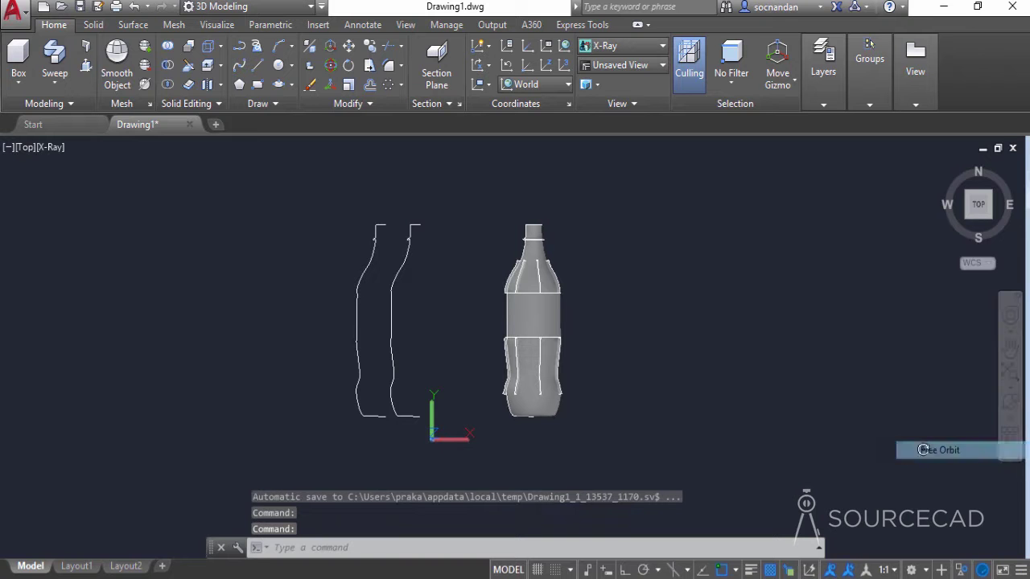
{"action": "left_click_drag", "start_coordinate": [482, 285], "coordinate": [680, 227]}
{"action": "right_click", "coordinate": [681, 228]}
{"action": "left_click", "coordinate": [701, 232]}
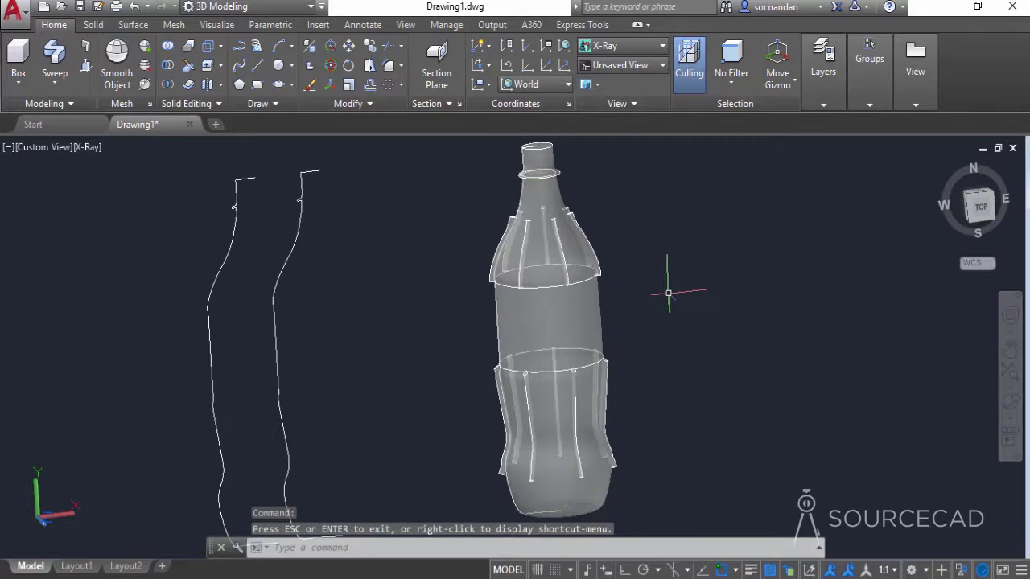
{"action": "middle_click_drag", "start_coordinate": [633, 343], "coordinate": [593, 342]}
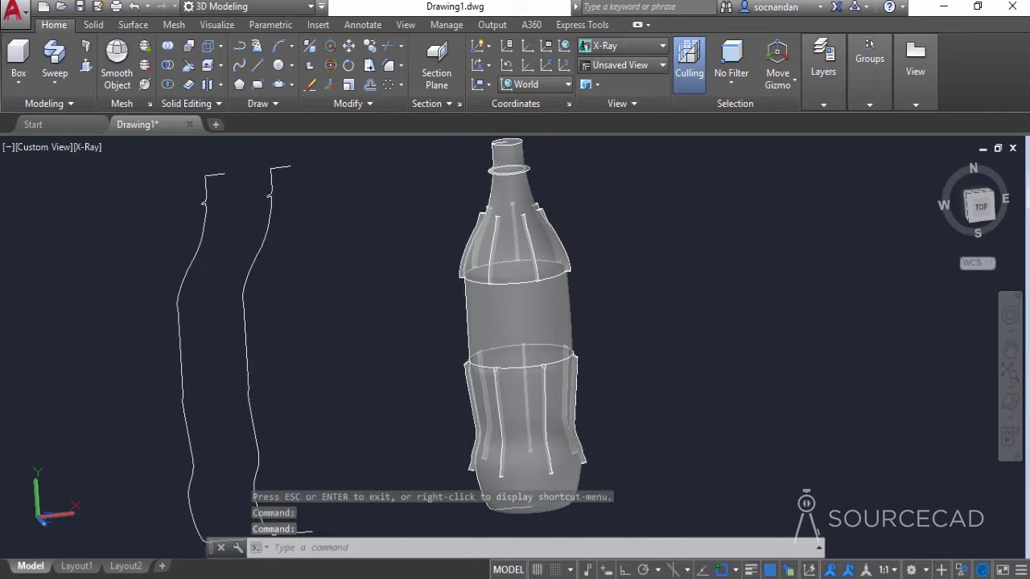
{"action": "scroll", "coordinate": [600, 269], "scroll_direction": "down", "scroll_amount": 3}
{"action": "middle_click_drag", "start_coordinate": [617, 264], "coordinate": [528, 298]}
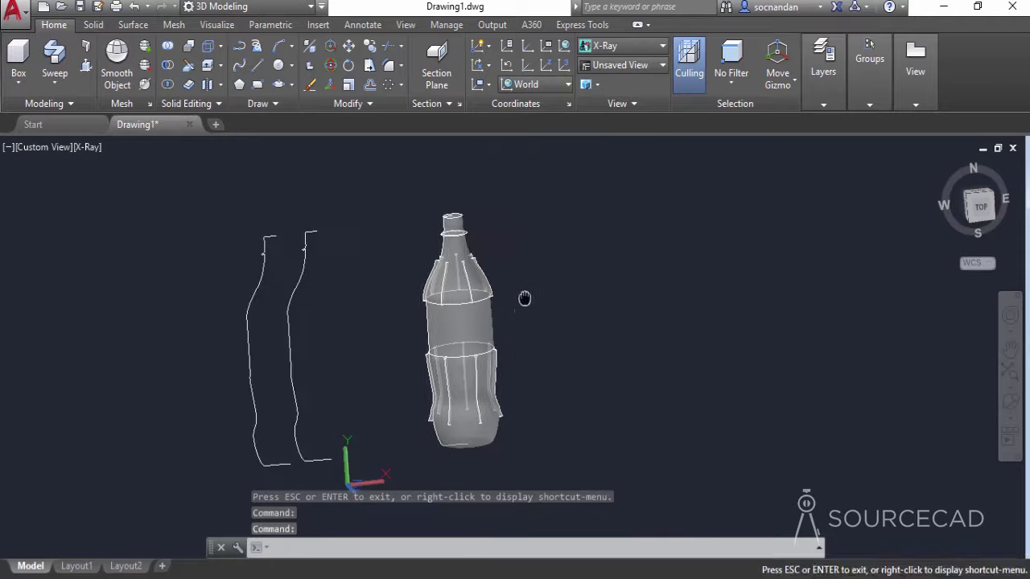
{"action": "left_click", "coordinate": [80, 8]}
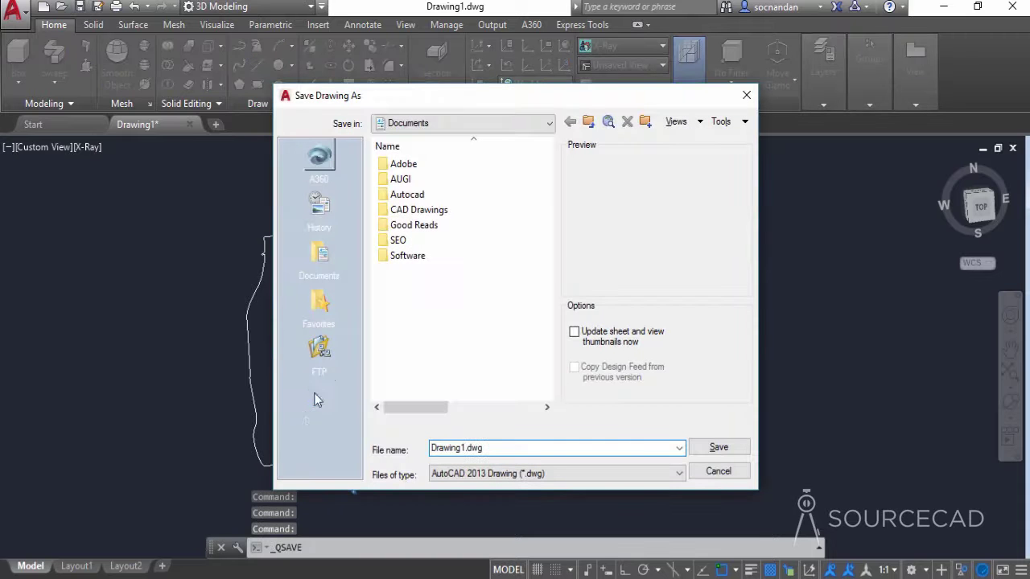
Save the drawing as a.dwg on the Desktop
{"action": "left_click", "coordinate": [319, 399]}
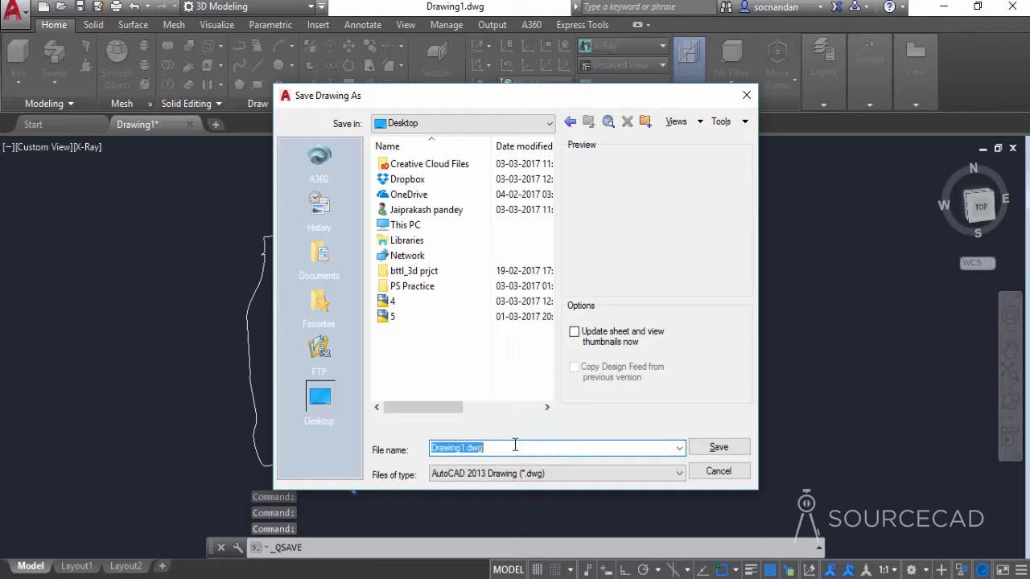
{"action": "type", "text": "a"}
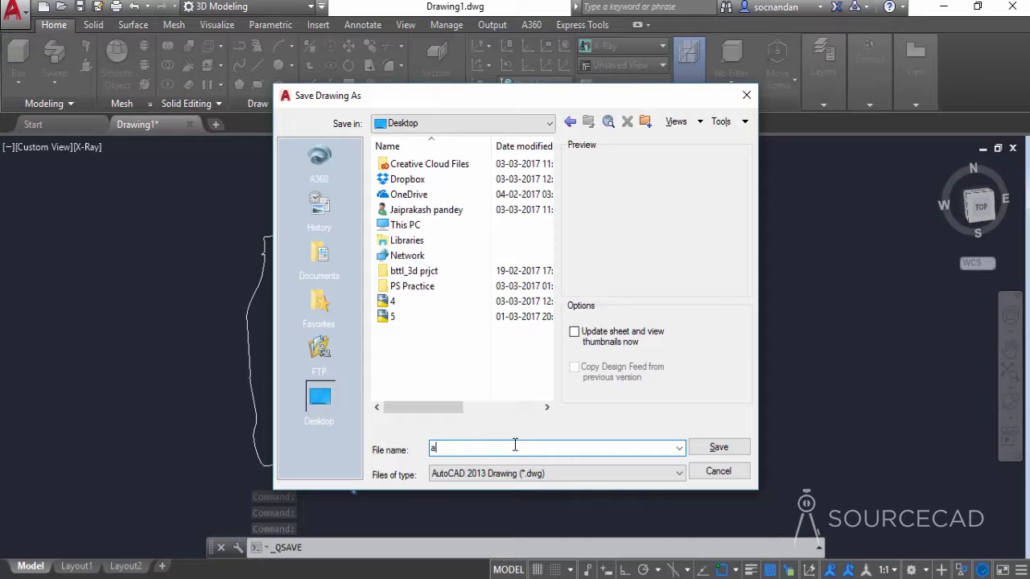
{"action": "left_click", "coordinate": [702, 446]}
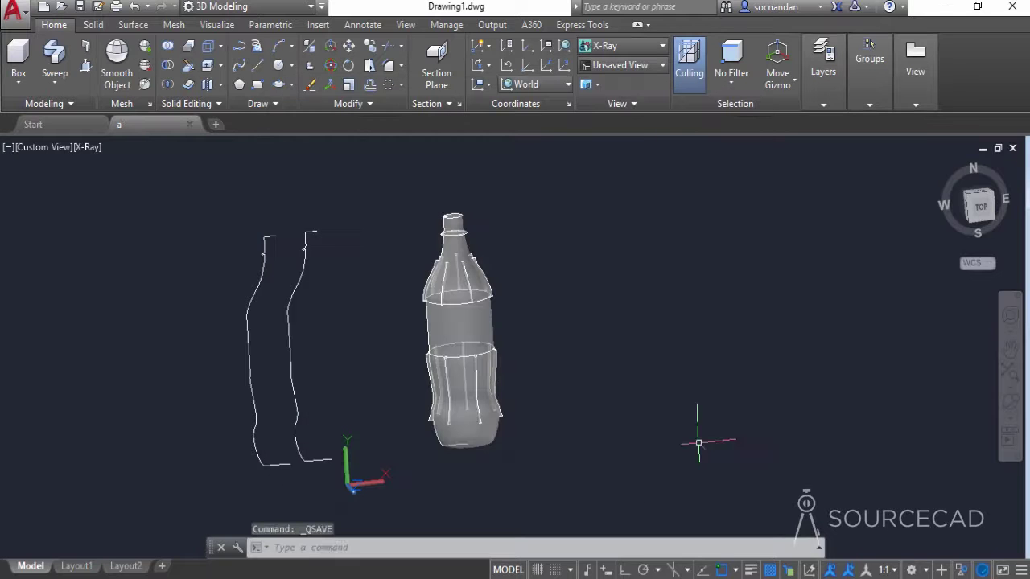
{"action": "scroll", "coordinate": [609, 299], "scroll_direction": "up", "scroll_amount": 1}
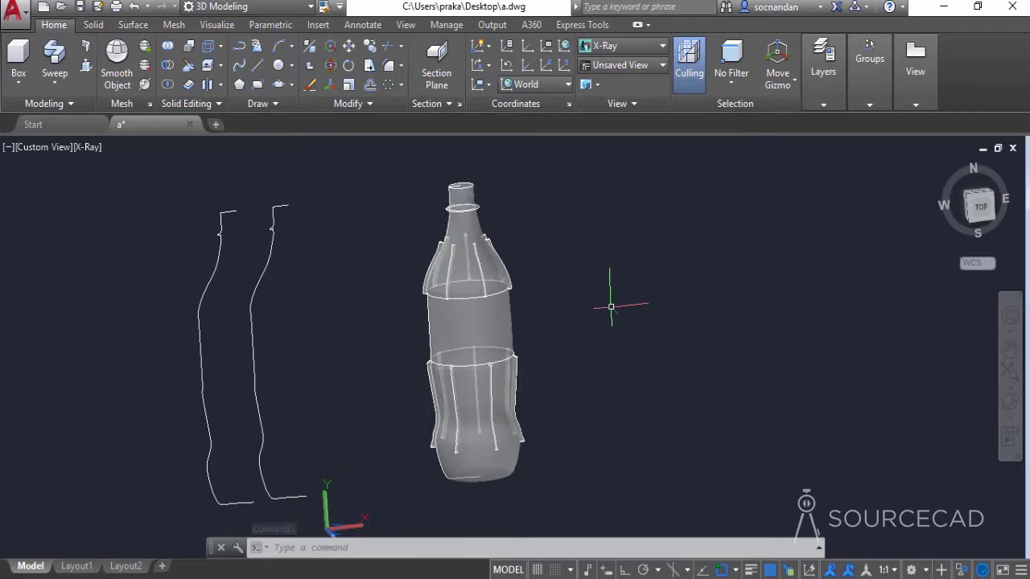
Subtract the 7 upper and 7 lower rib solids from the bottle body
{"action": "left_click", "coordinate": [169, 71]}
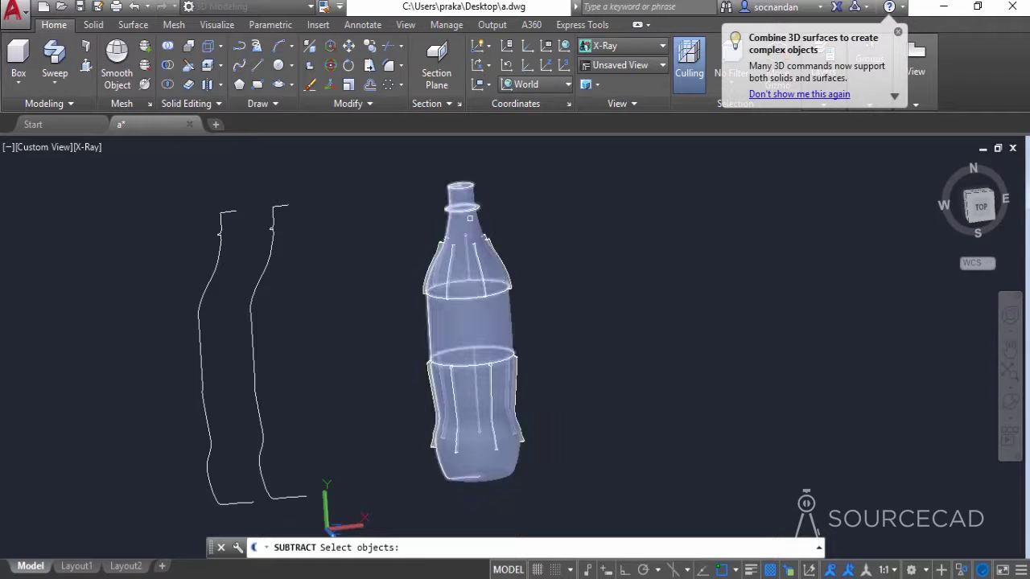
{"action": "left_click", "coordinate": [470, 218]}
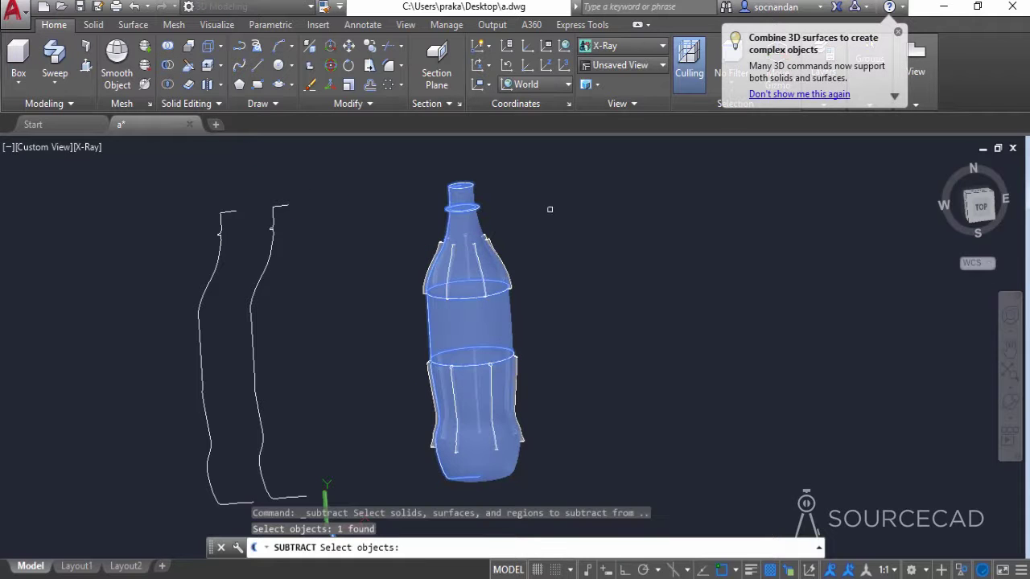
{"action": "key", "text": "Return"}
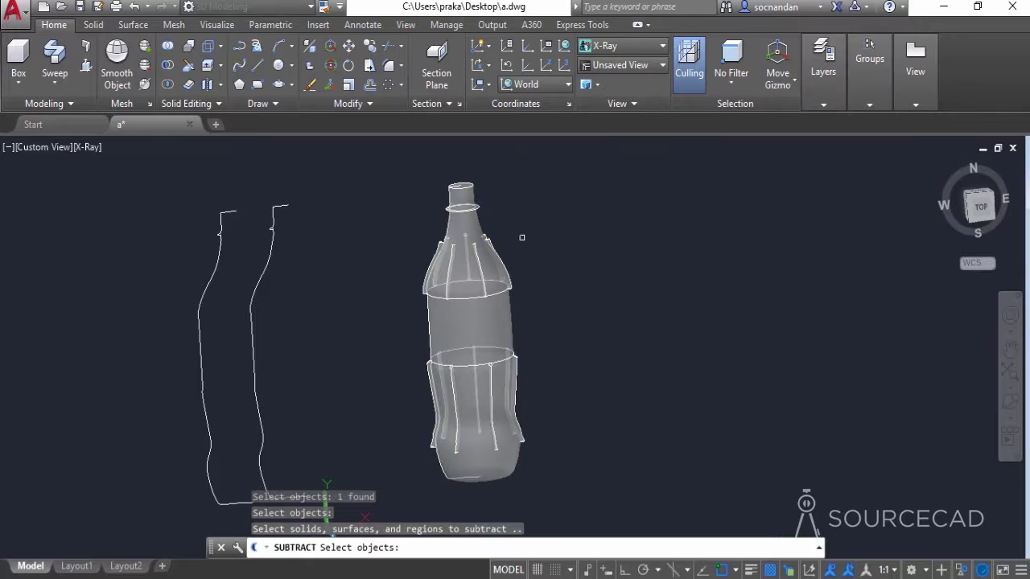
{"action": "left_click_drag", "start_coordinate": [401, 222], "coordinate": [544, 318]}
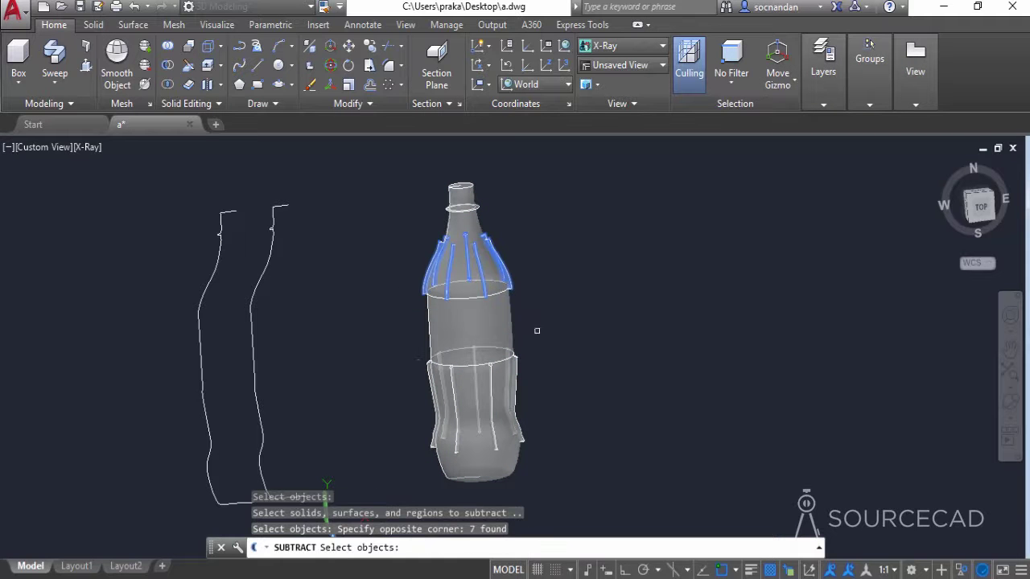
{"action": "left_click_drag", "start_coordinate": [402, 348], "coordinate": [592, 492]}
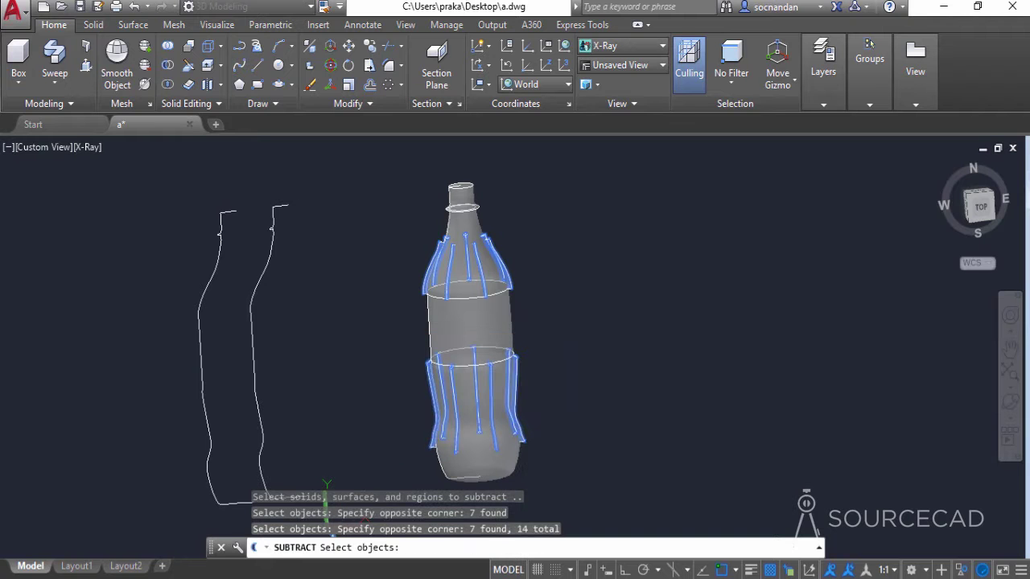
{"action": "key", "text": "Return"}
Orbit the bottle to inspect the newly carved grooves
{"action": "left_click", "coordinate": [1010, 406]}
{"action": "left_click_drag", "start_coordinate": [438, 320], "coordinate": [413, 306]}
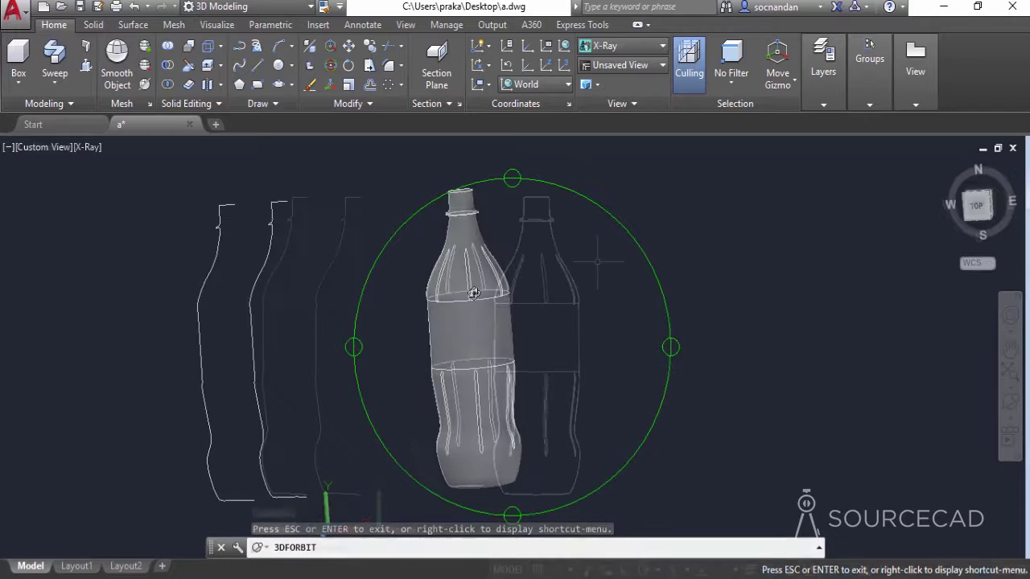
{"action": "right_click", "coordinate": [555, 240]}
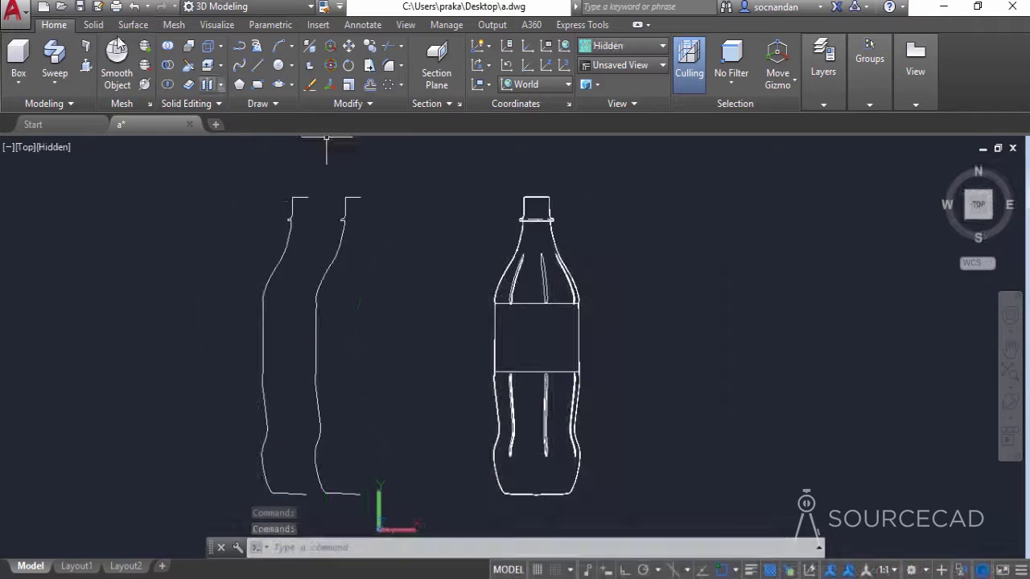
Start Fillet Edge from the Solid tab and set the radius by picking two points
{"action": "left_click", "coordinate": [93, 25]}
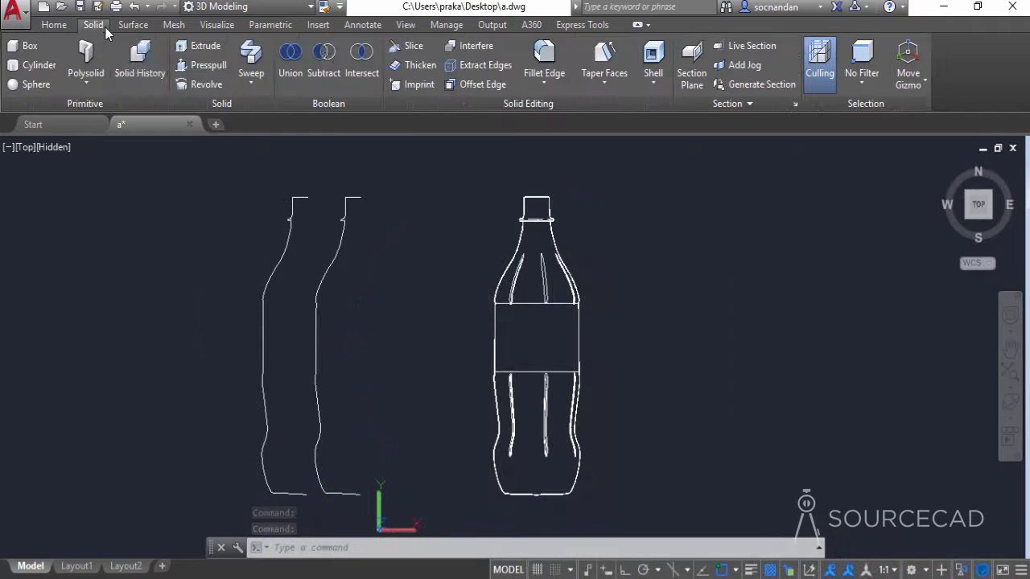
{"action": "left_click", "coordinate": [540, 65]}
{"action": "scroll", "coordinate": [519, 386], "scroll_direction": "up", "scroll_amount": 10}
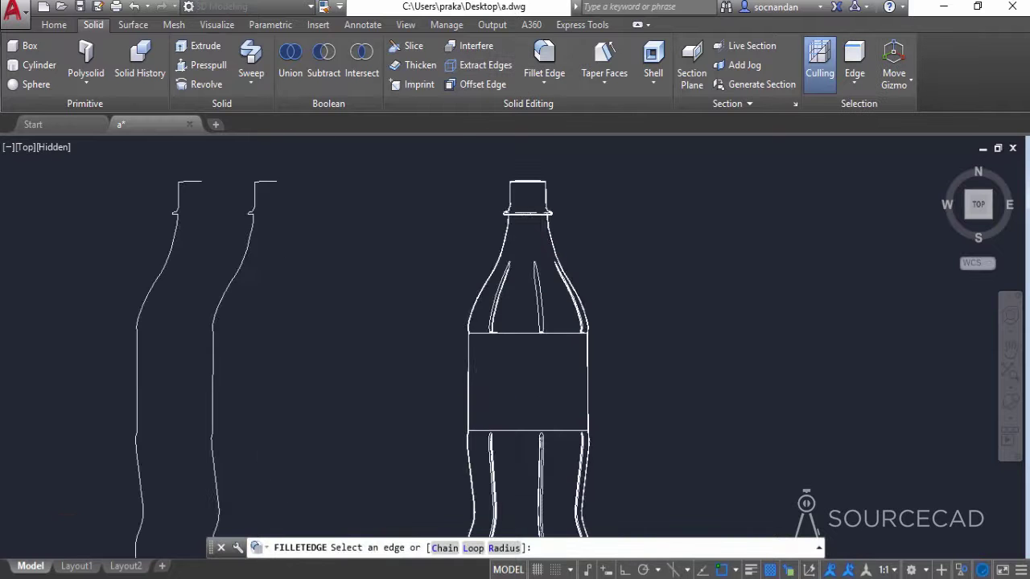
{"action": "scroll", "coordinate": [527, 375], "scroll_direction": "down", "scroll_amount": 3}
{"action": "middle_click_drag", "start_coordinate": [565, 236], "coordinate": [565, 16]}
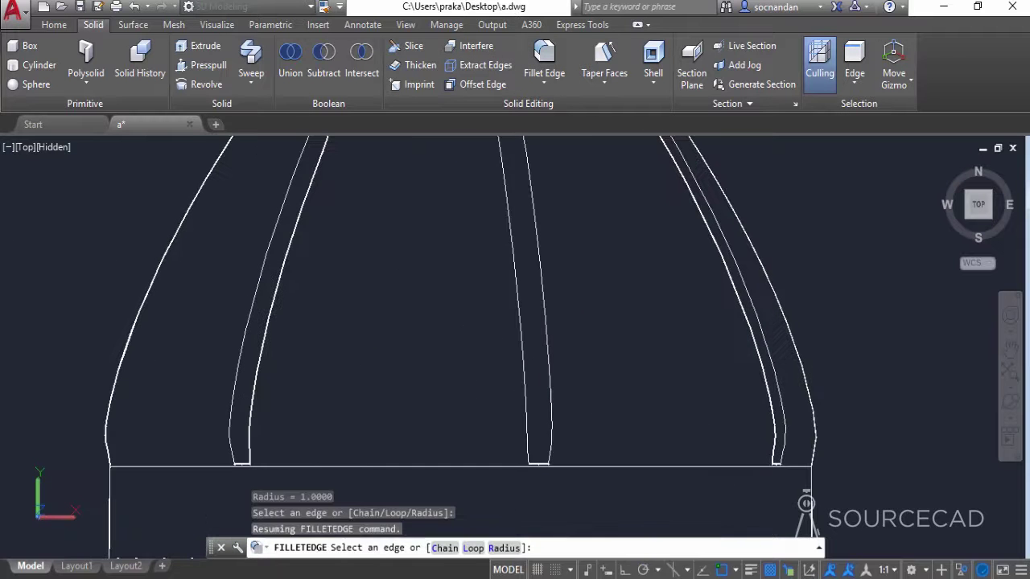
{"action": "left_click", "coordinate": [506, 549]}
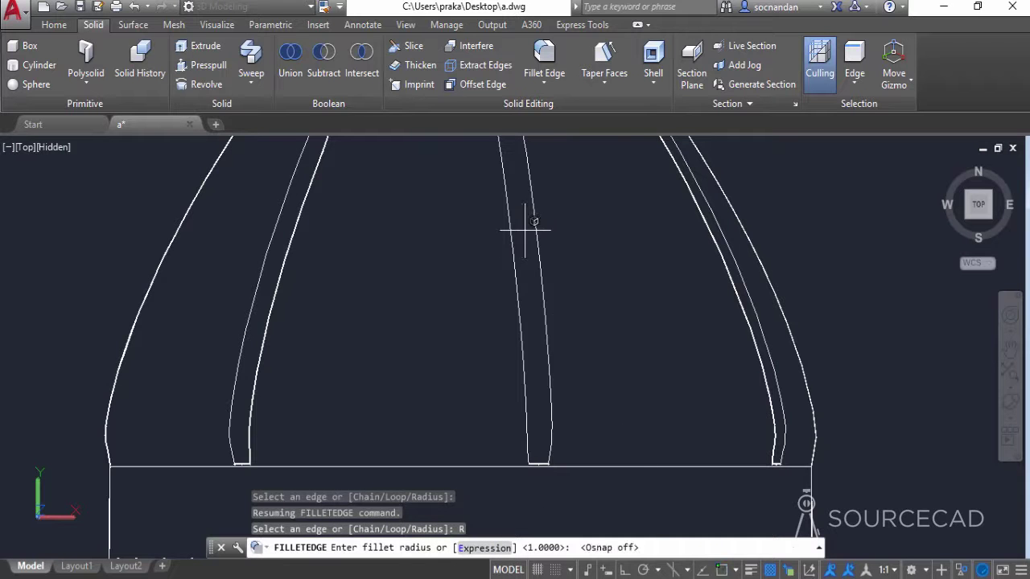
{"action": "left_click", "coordinate": [522, 223]}
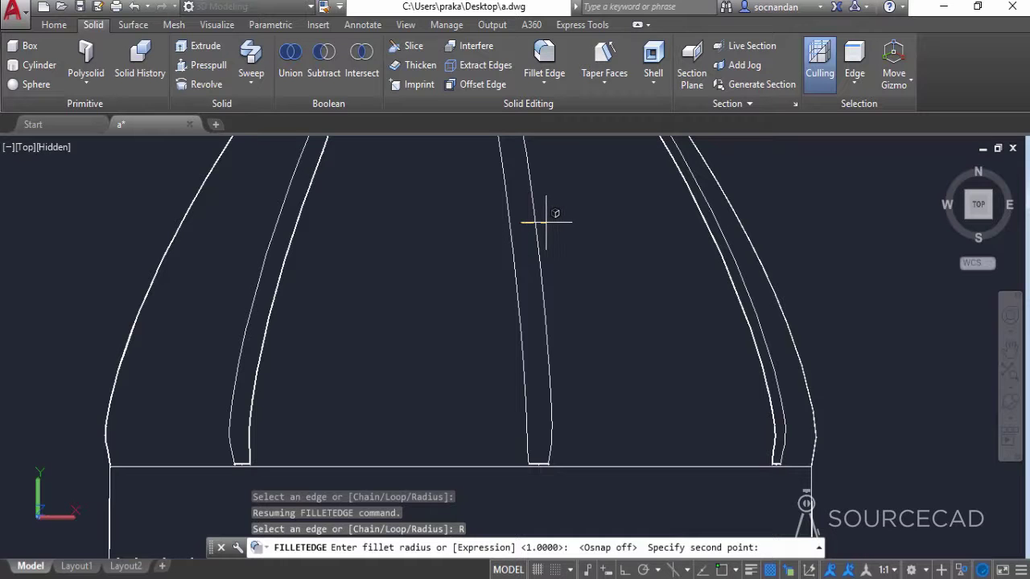
{"action": "left_click", "coordinate": [547, 222]}
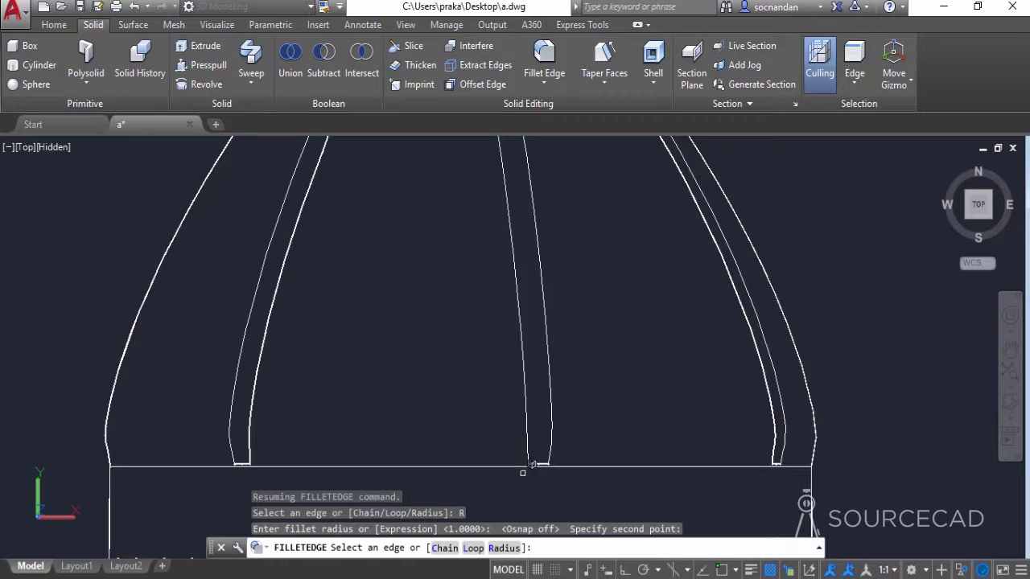
Fillet the middle groove's edge loop, rounding its four edges
{"action": "left_click", "coordinate": [473, 548]}
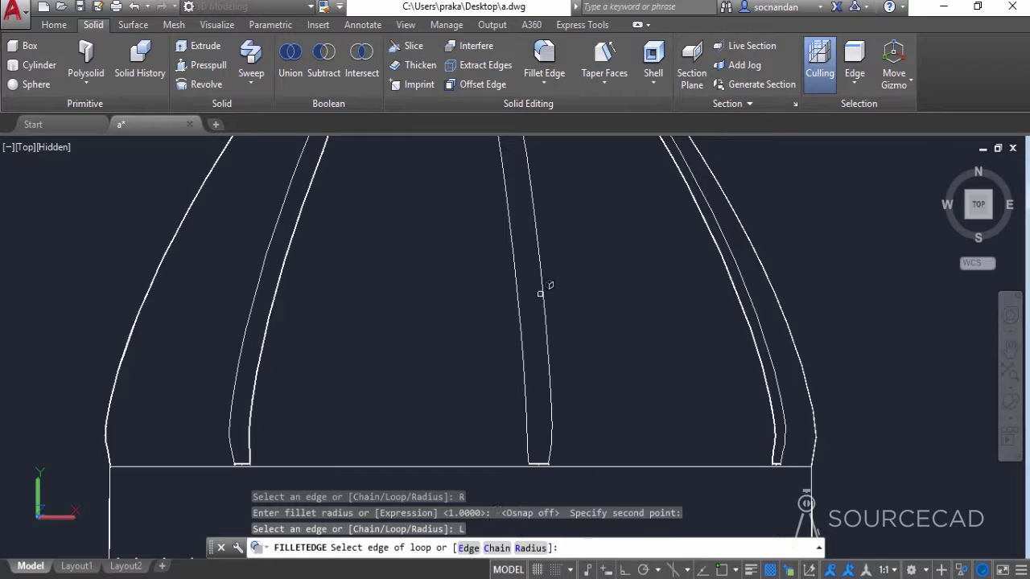
{"action": "left_click", "coordinate": [541, 273]}
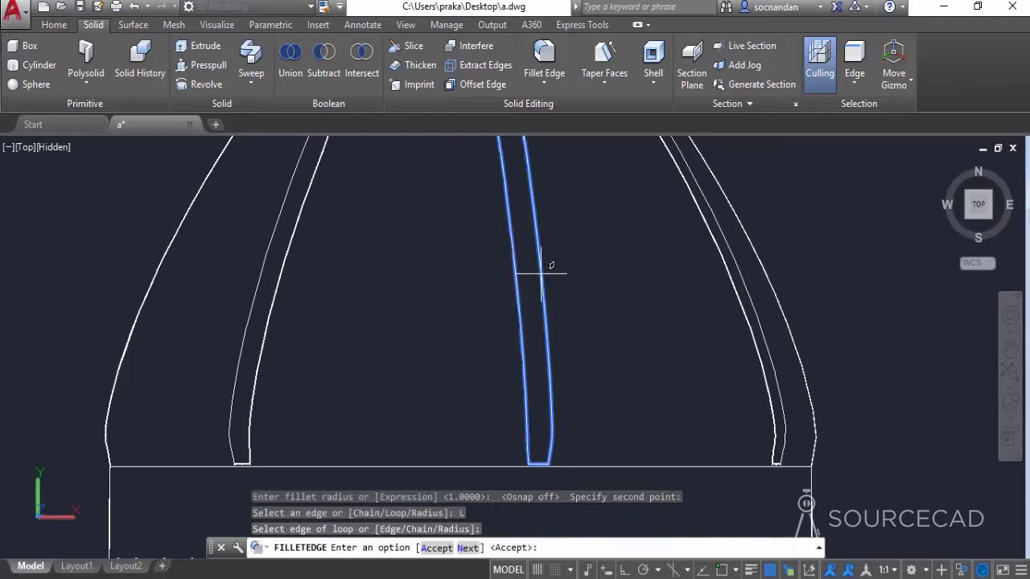
{"action": "scroll", "coordinate": [568, 265], "scroll_direction": "down", "scroll_amount": 1}
{"action": "middle_click_drag", "start_coordinate": [567, 265], "coordinate": [563, 345]}
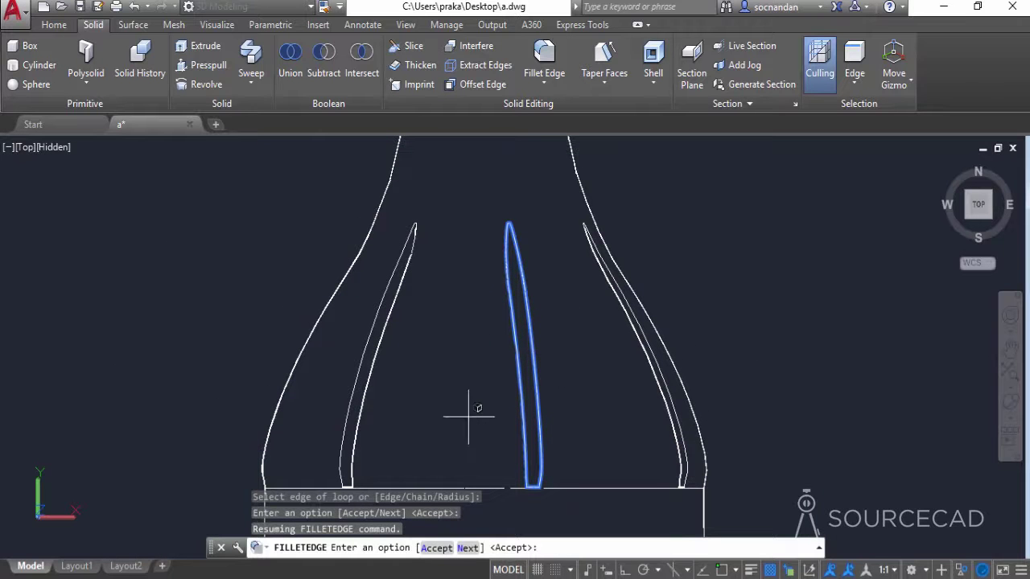
{"action": "key", "text": "Return"}
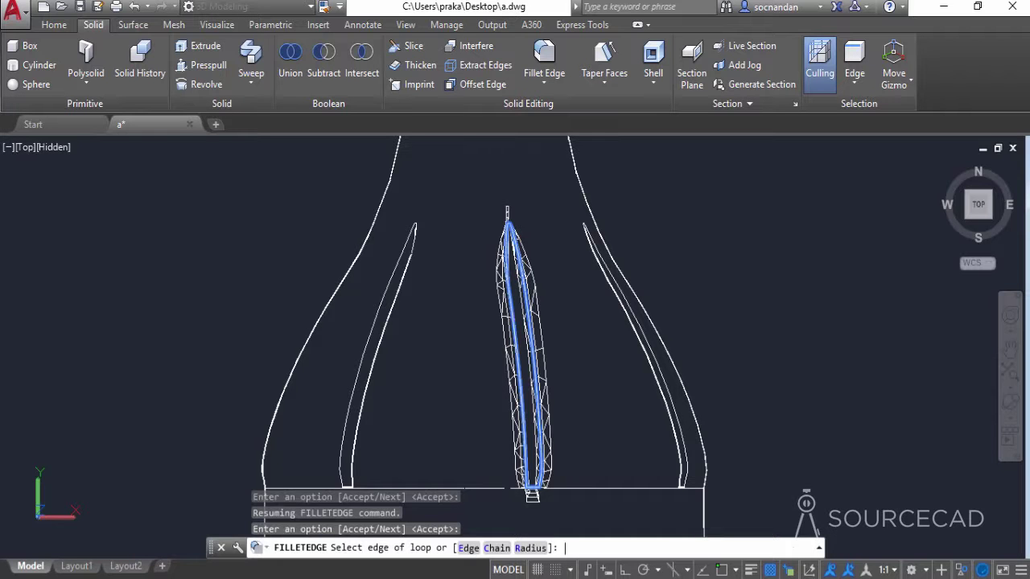
{"action": "key", "text": "Return"}
{"action": "key", "text": "Return"}
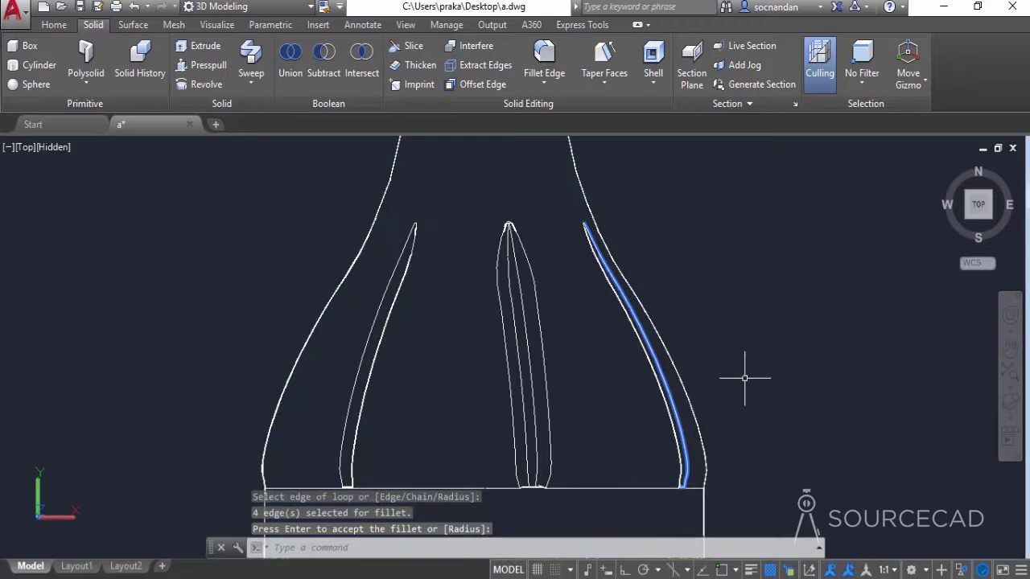
Switch the viewport's visual style to Shaded and orbit to a custom angle
{"action": "left_click", "coordinate": [65, 147]}
{"action": "left_click", "coordinate": [118, 260]}
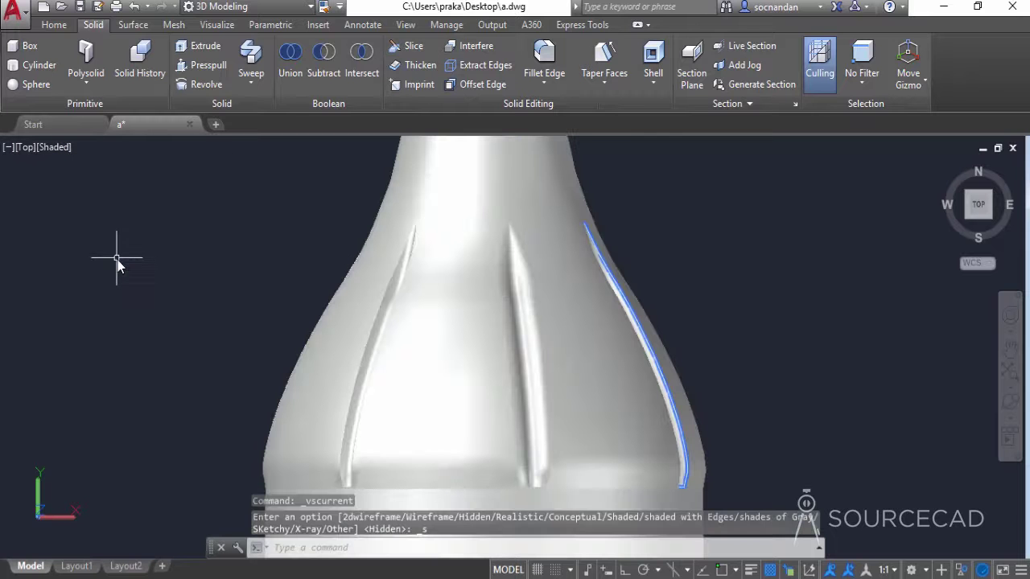
{"action": "middle_click_drag", "start_coordinate": [118, 260], "coordinate": [467, 345], "text": "ctrl+shift"}
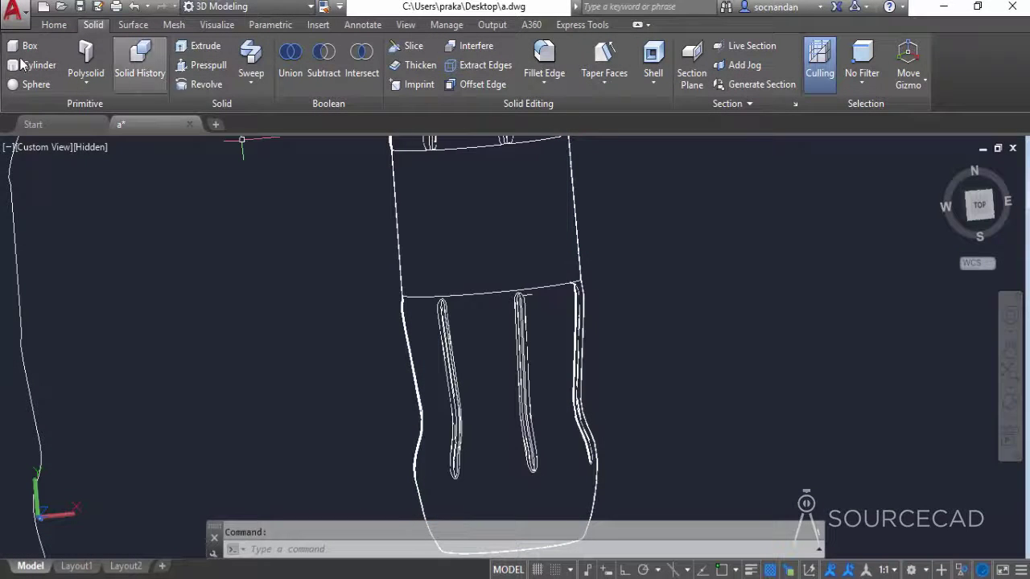
Apply Shaded from the Home tab's visual style gallery and centre the bottle
{"action": "left_click", "coordinate": [49, 25]}
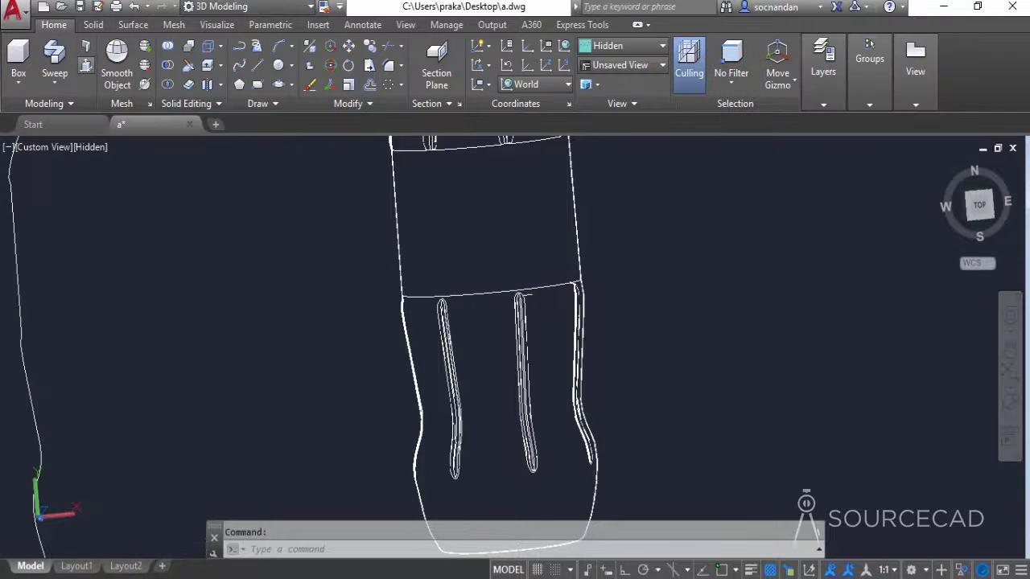
{"action": "left_click", "coordinate": [617, 52]}
{"action": "left_click", "coordinate": [617, 152]}
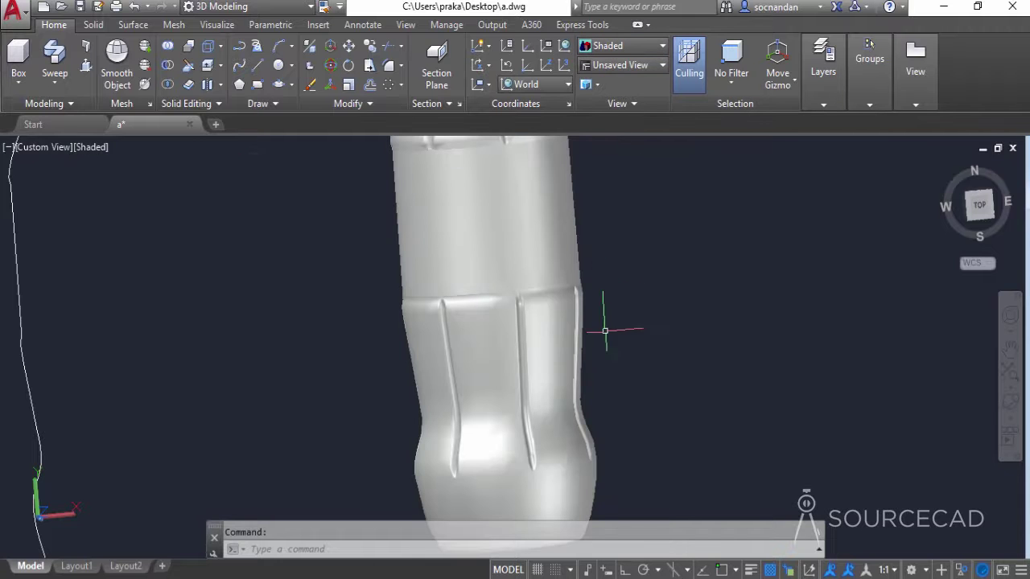
{"action": "scroll", "coordinate": [532, 361], "scroll_direction": "up", "scroll_amount": 3}
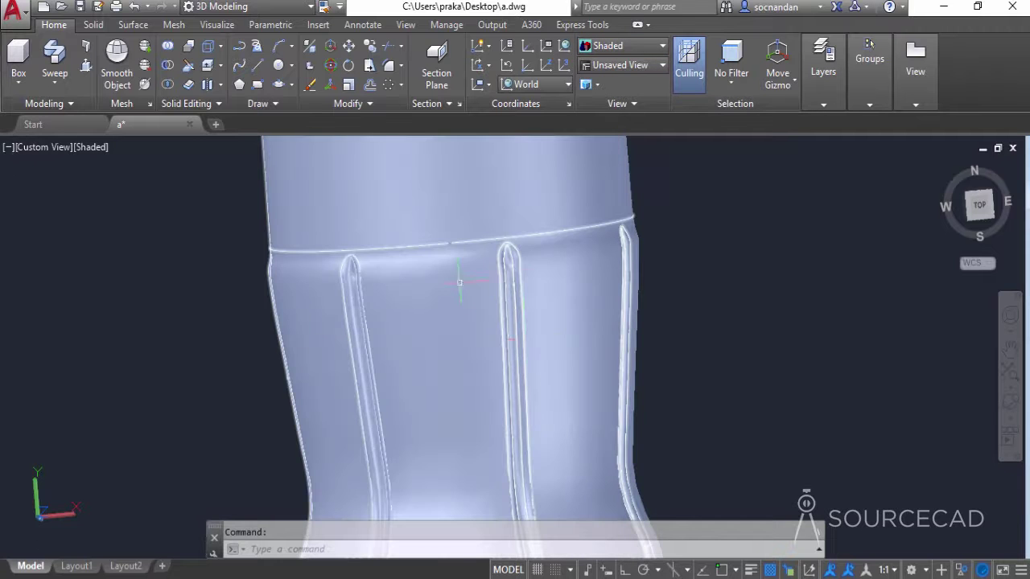
{"action": "scroll", "coordinate": [168, 362], "scroll_direction": "down", "scroll_amount": 3}
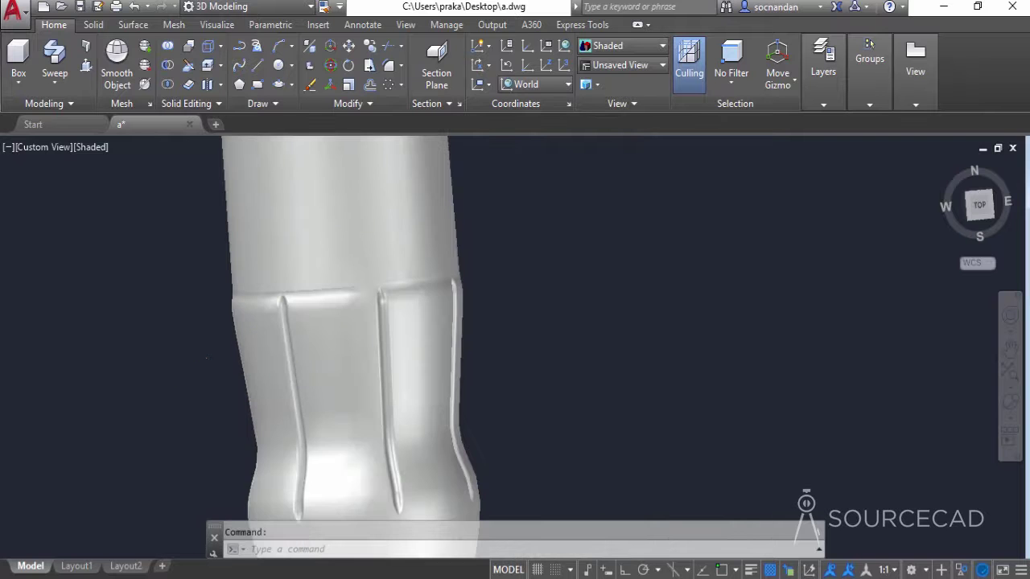
{"action": "middle_click_drag", "start_coordinate": [440, 329], "coordinate": [673, 329]}
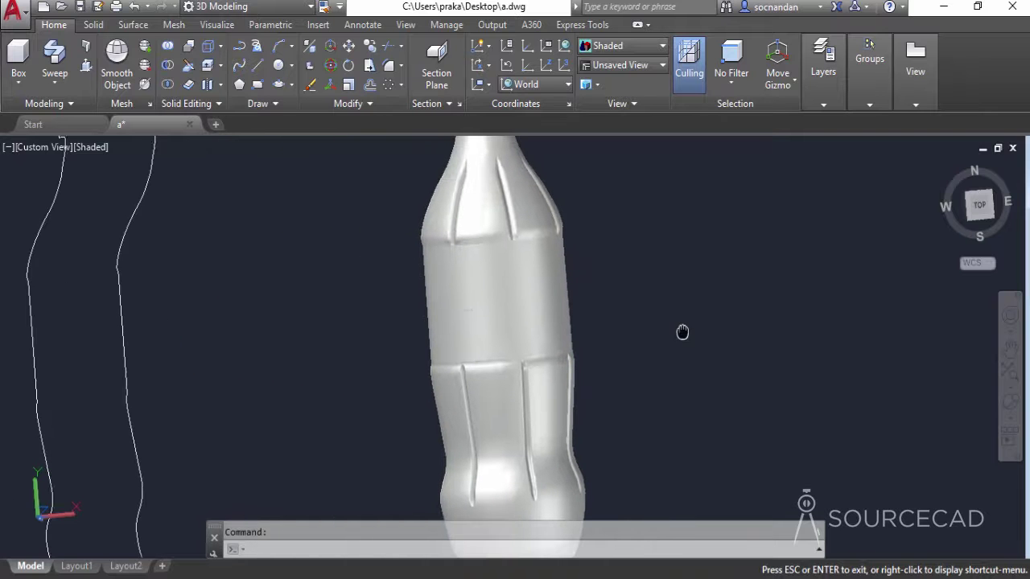
{"action": "left_click", "coordinate": [1009, 402]}
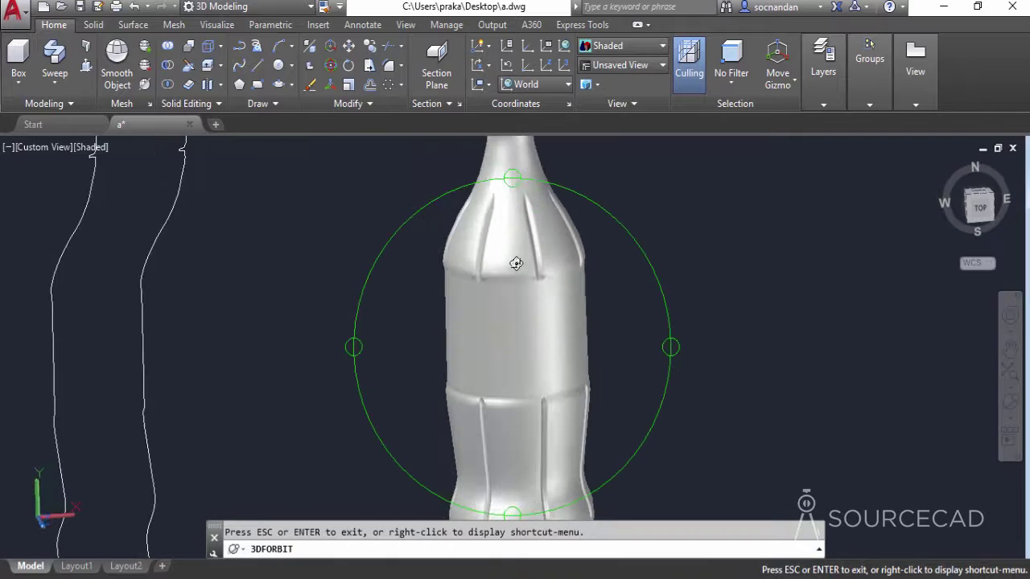